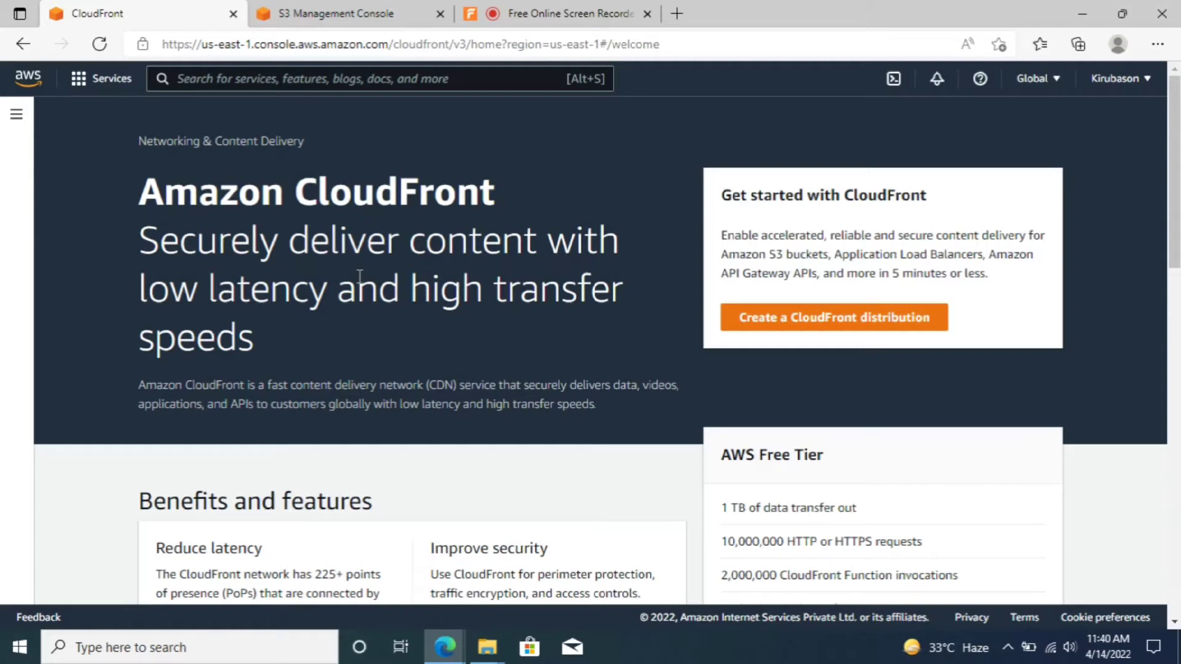
# Start a new S3 bucket in the S3 console and name it "Website-" followed by the account holder's name.
pyautogui.click(296, 14)
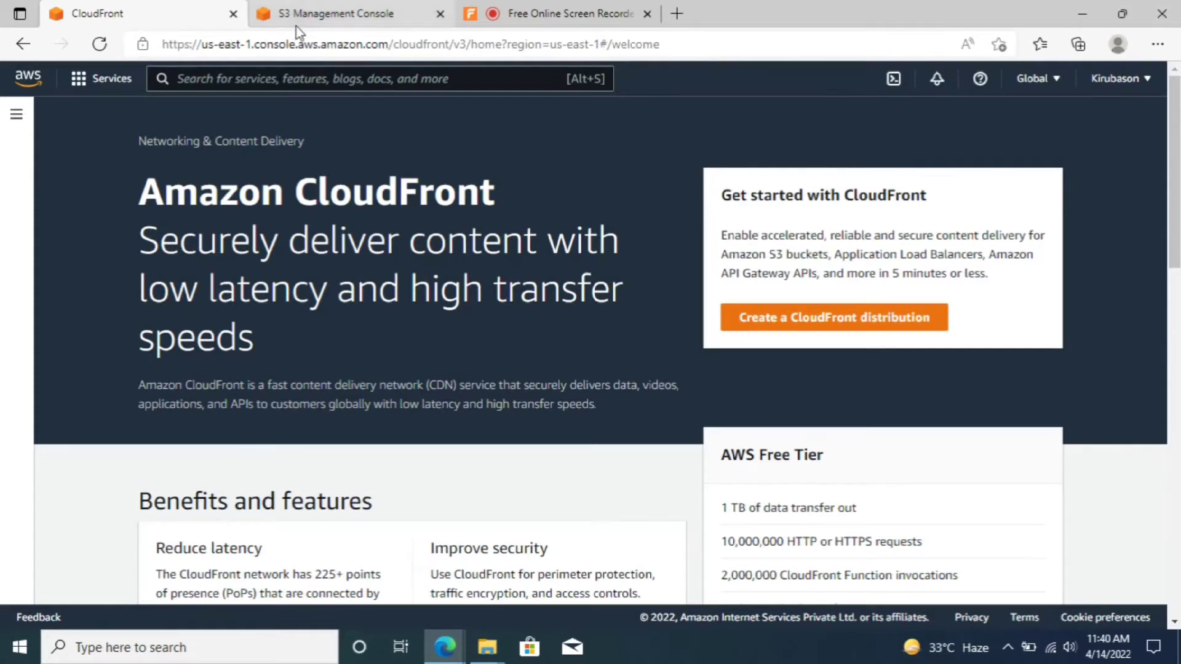
pyautogui.click(804, 276)
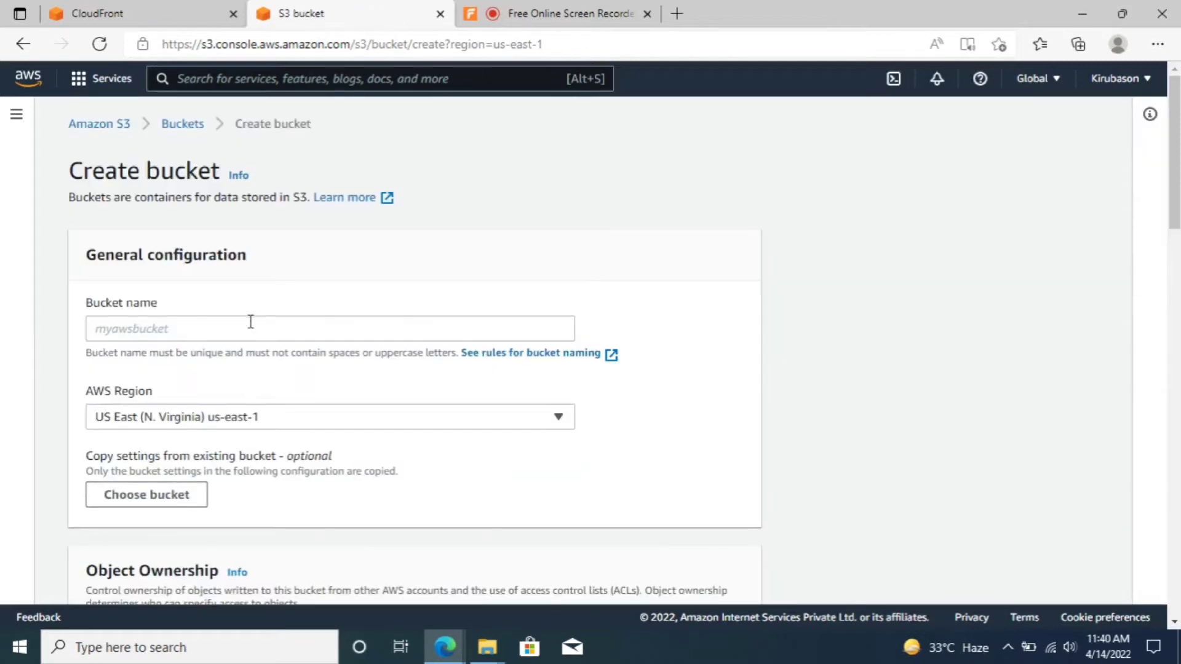
pyautogui.click(251, 326)
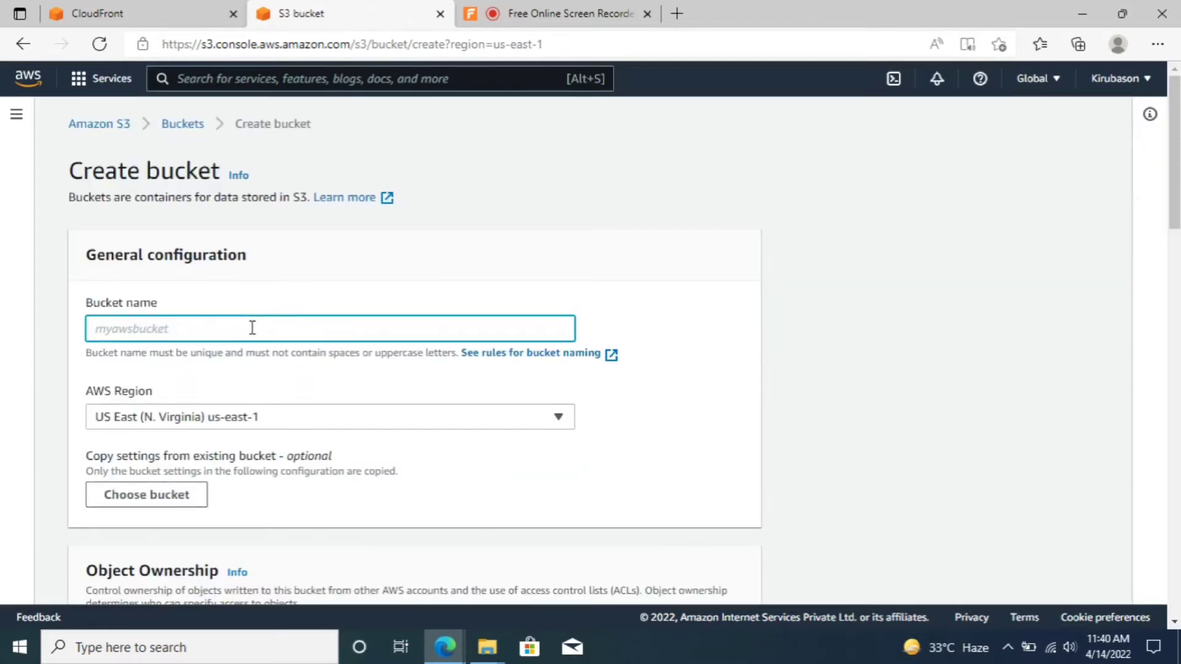
pyautogui.write('Website-kirubason')
# Enable ACLs for the bucket's object ownership and try to create the bucket with the remaining defaults.
pyautogui.scroll(-3, 237, 314)
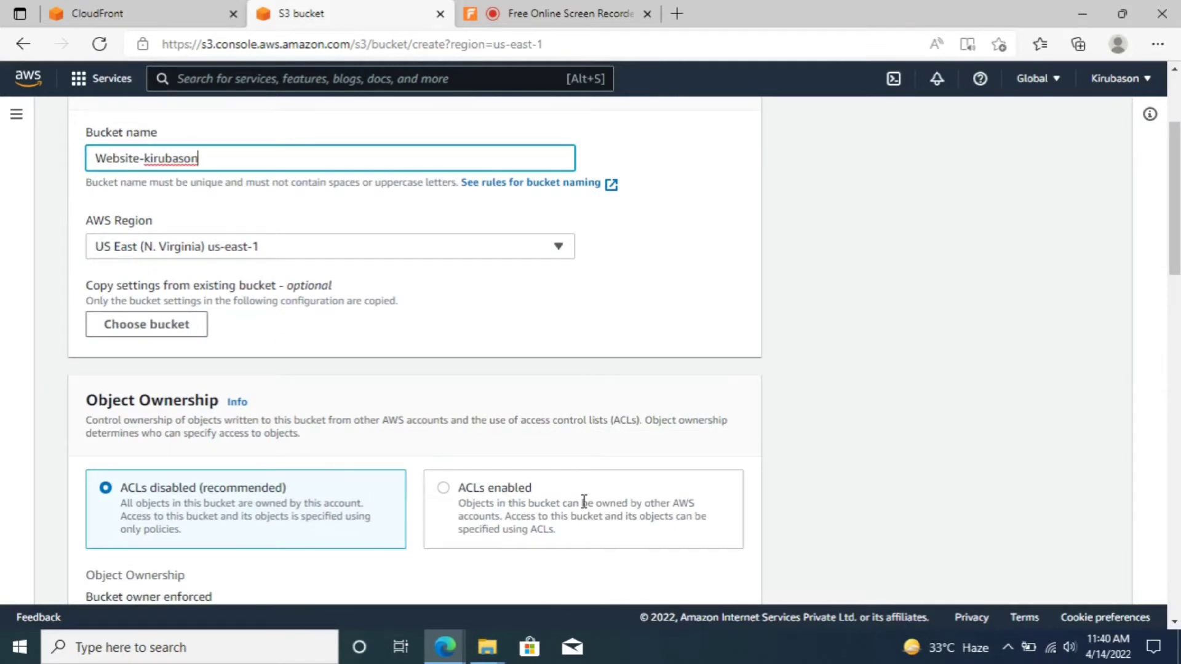
pyautogui.click(636, 463)
pyautogui.scroll(-2, 669, 443)
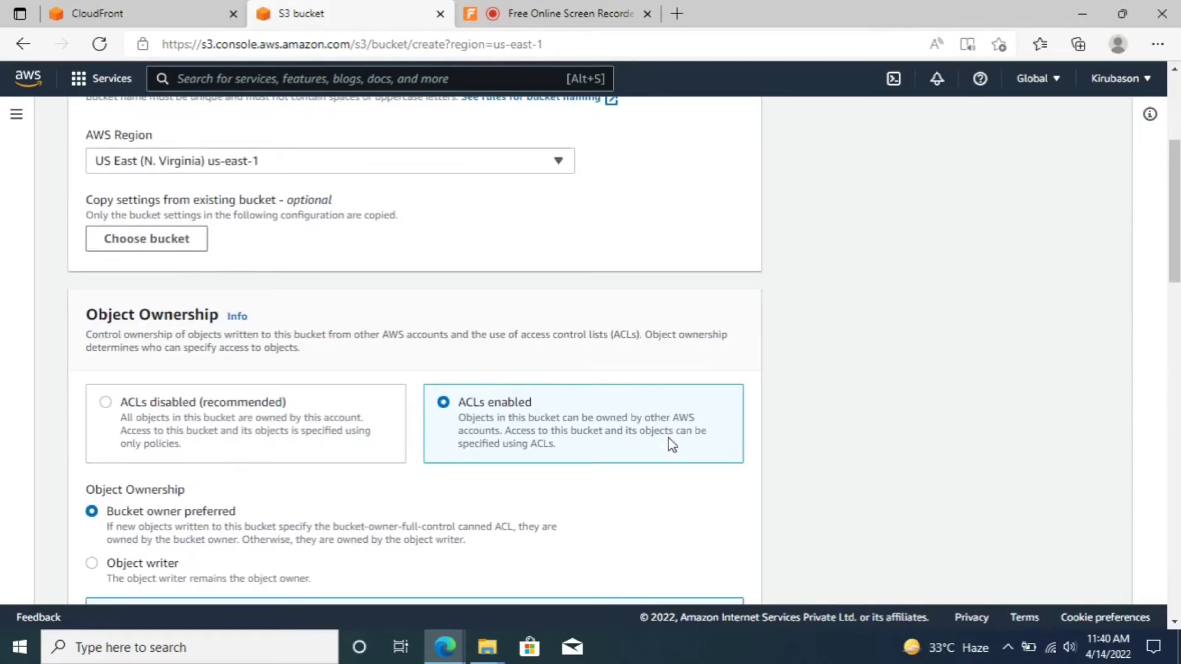
pyautogui.scroll(-4, 275, 467)
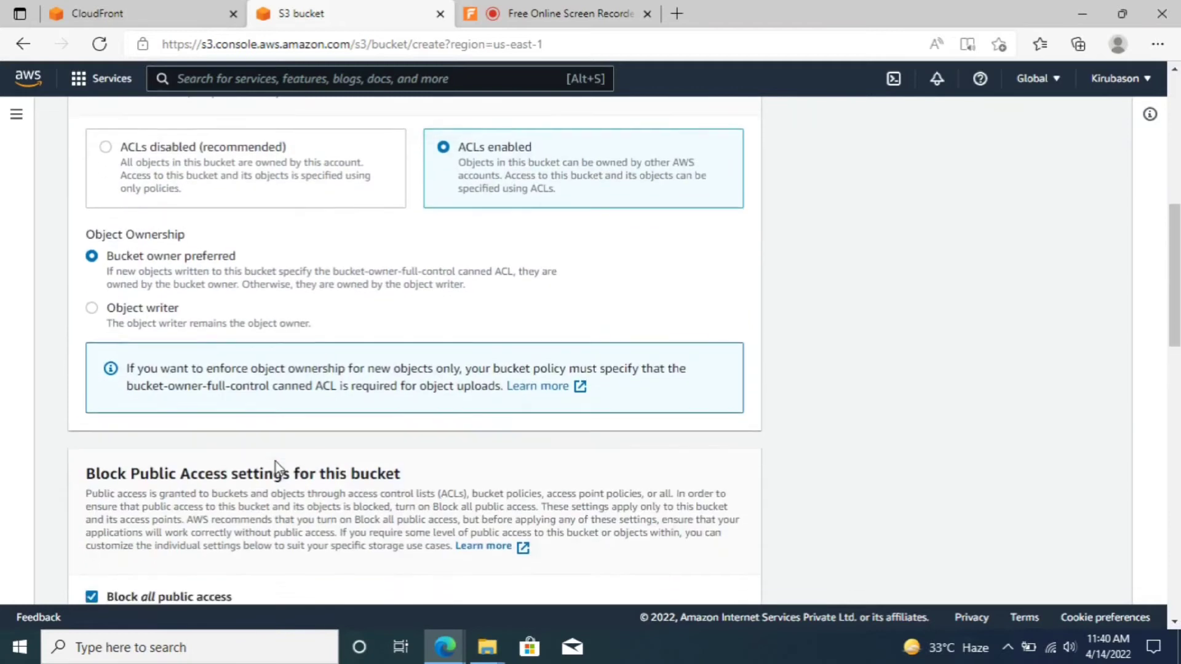
pyautogui.scroll(-5, 275, 462)
pyautogui.scroll(-10, 274, 453)
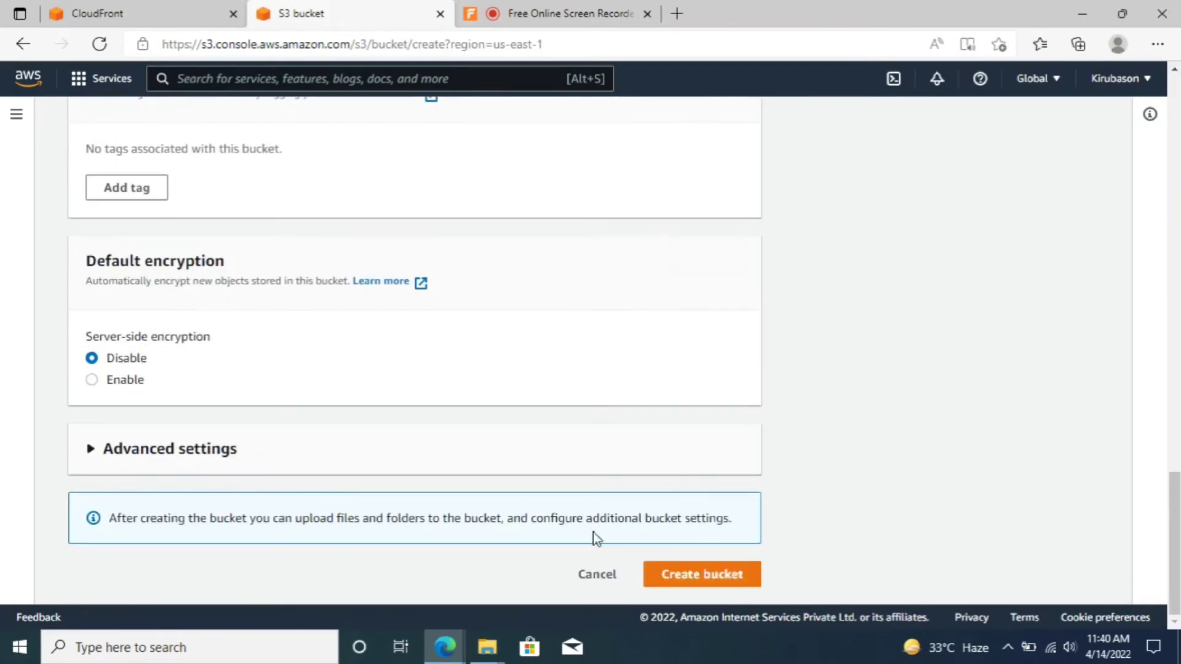
pyautogui.click(677, 575)
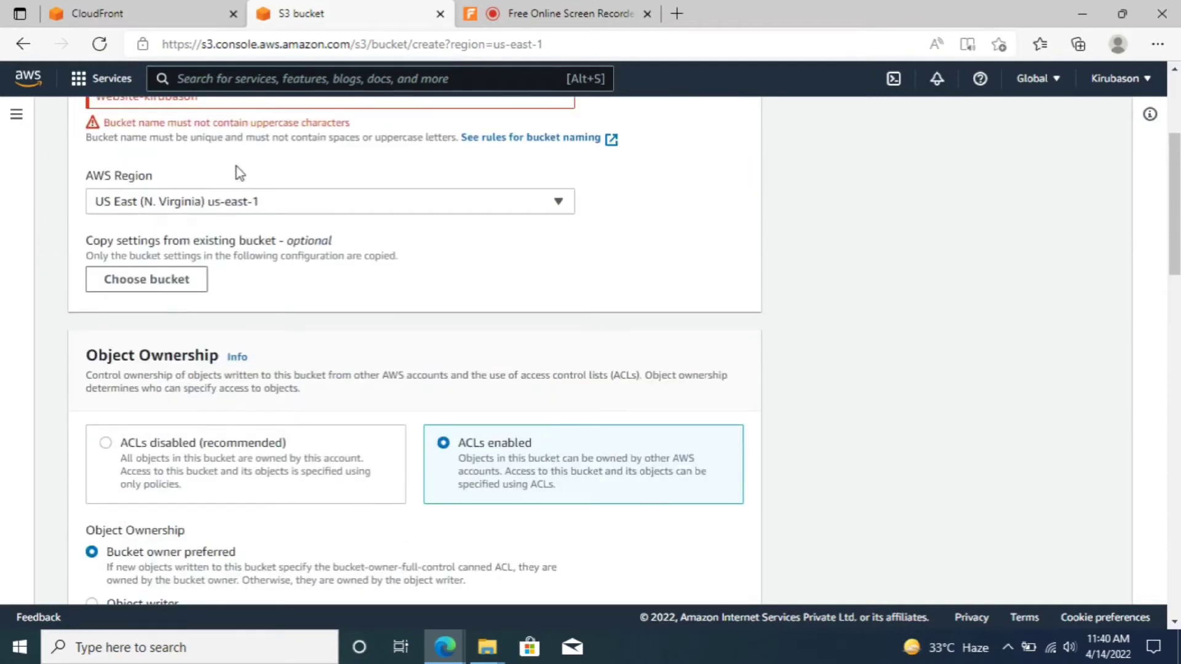
# Change the bucket name's initial letter to a lowercase "w" and create the bucket.
pyautogui.scroll(1, 236, 166)
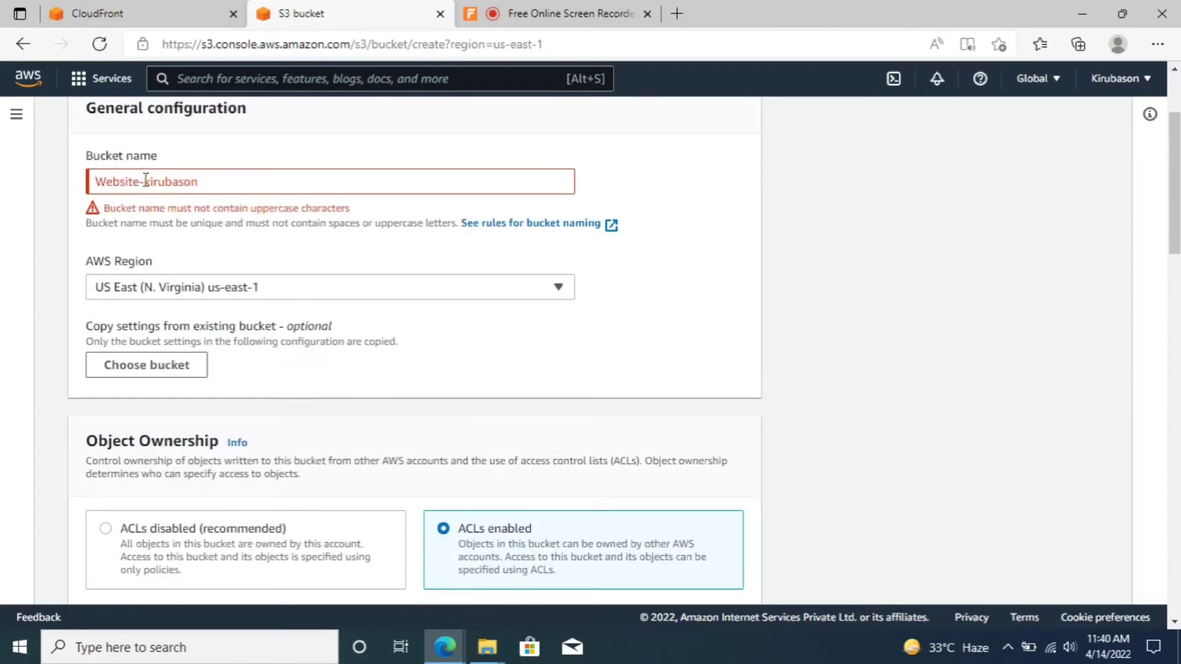
pyautogui.click(102, 181)
pyautogui.press('BackSpace')
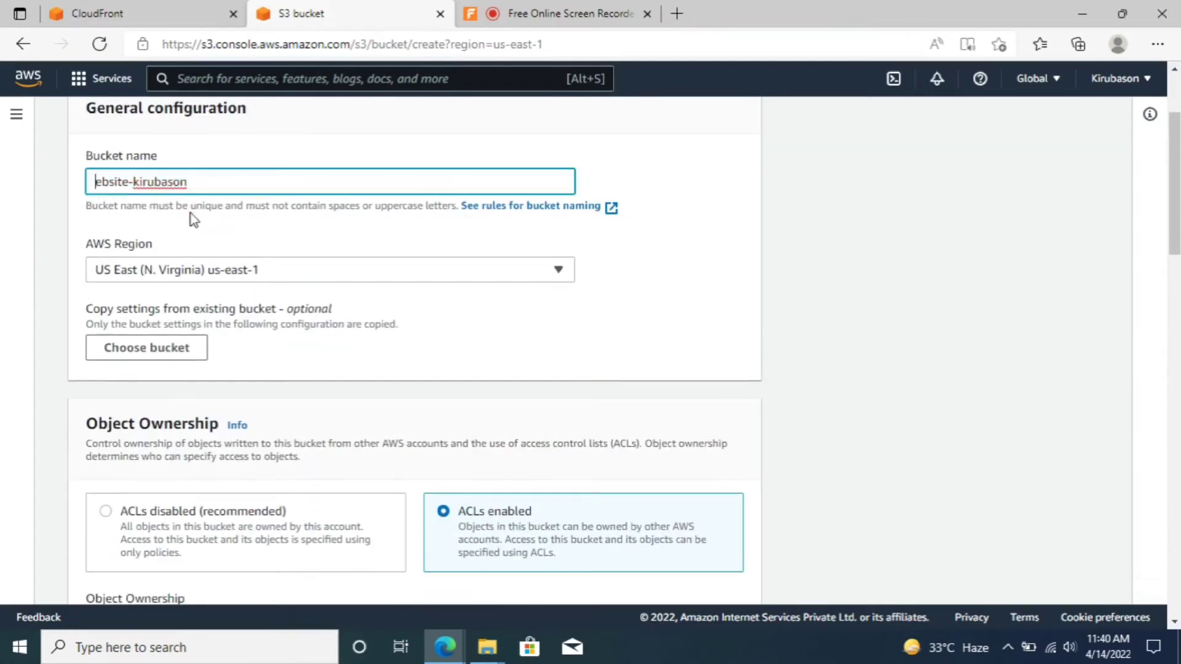
pyautogui.write('w')
pyautogui.scroll(-6, 419, 305)
pyautogui.scroll(-10, 419, 305)
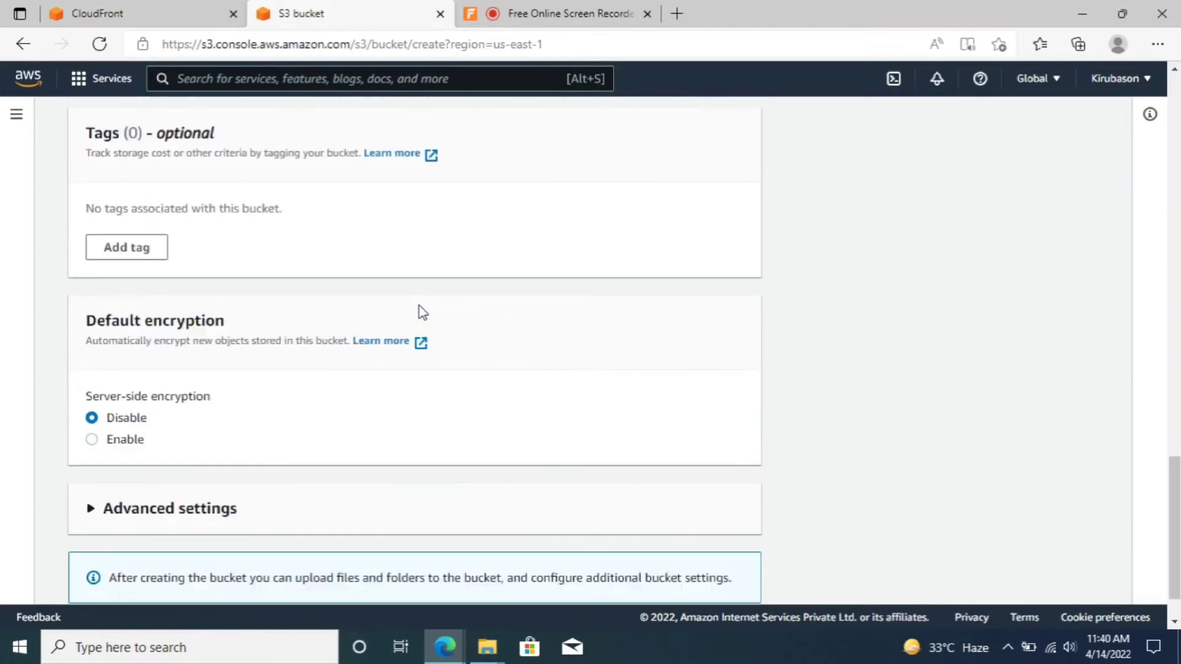
pyautogui.click(686, 574)
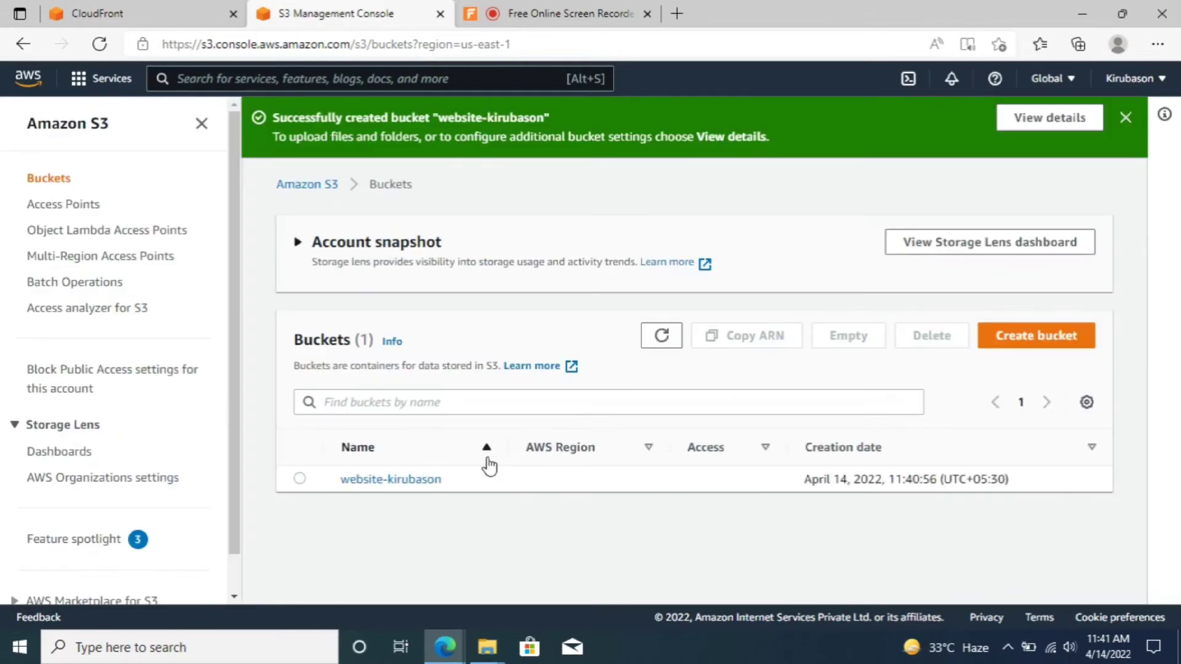
# Upload index.html from the Desktop to the new website bucket and close the upload status page.
pyautogui.click(407, 486)
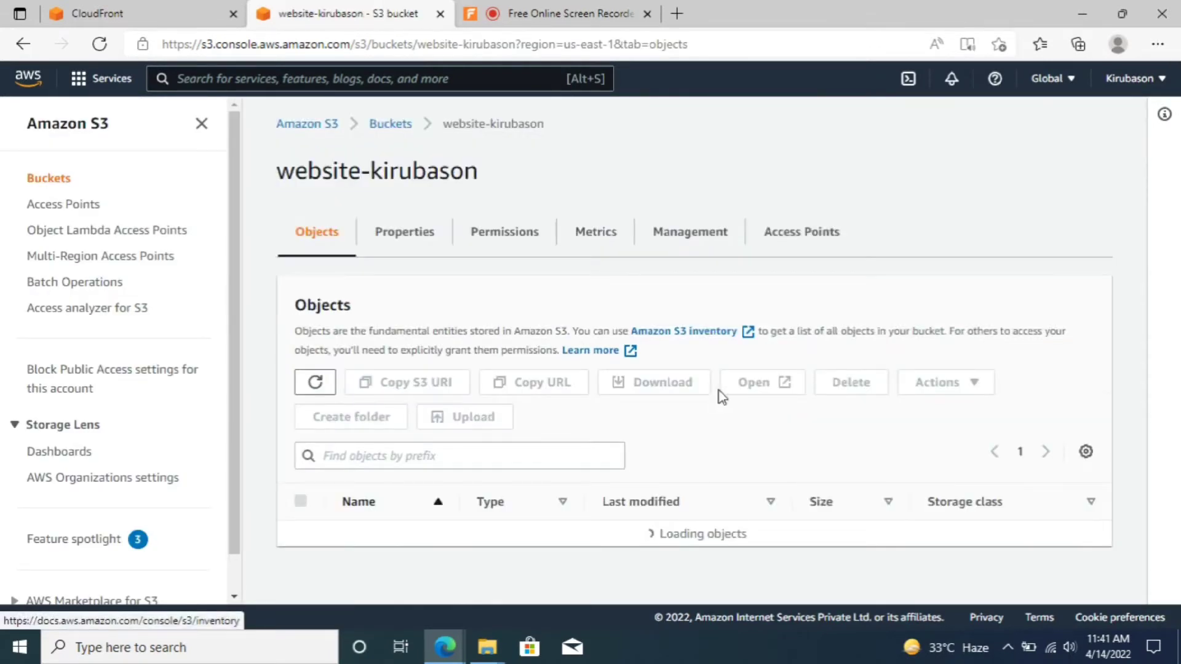
pyautogui.click(474, 419)
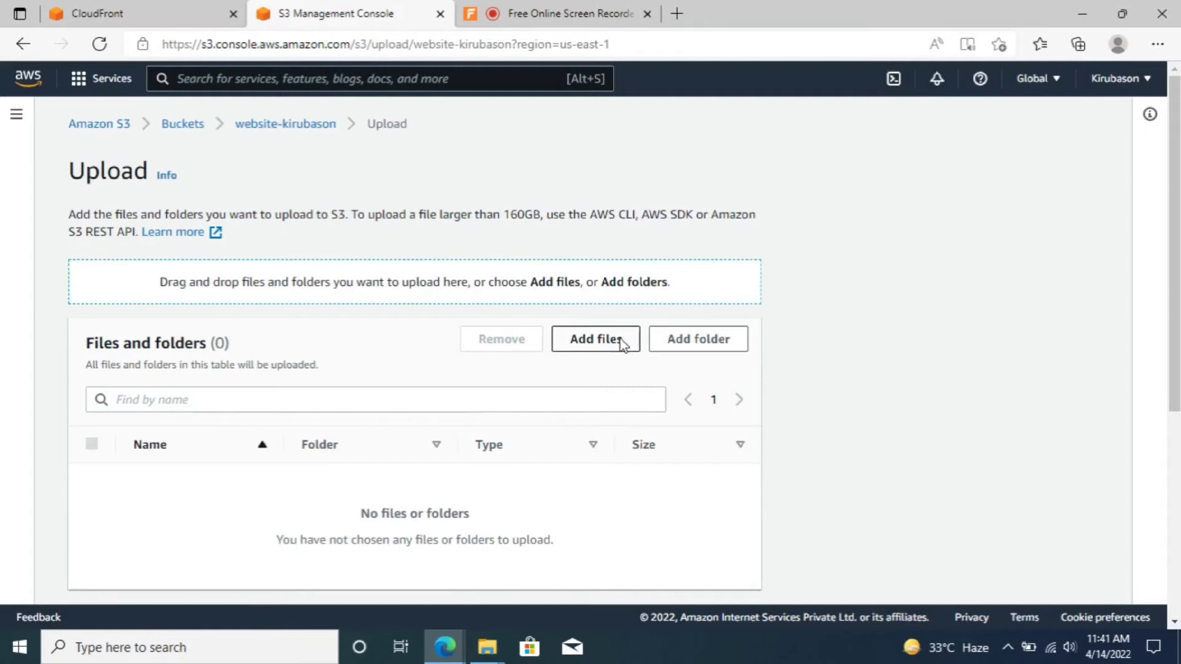
pyautogui.click(620, 338)
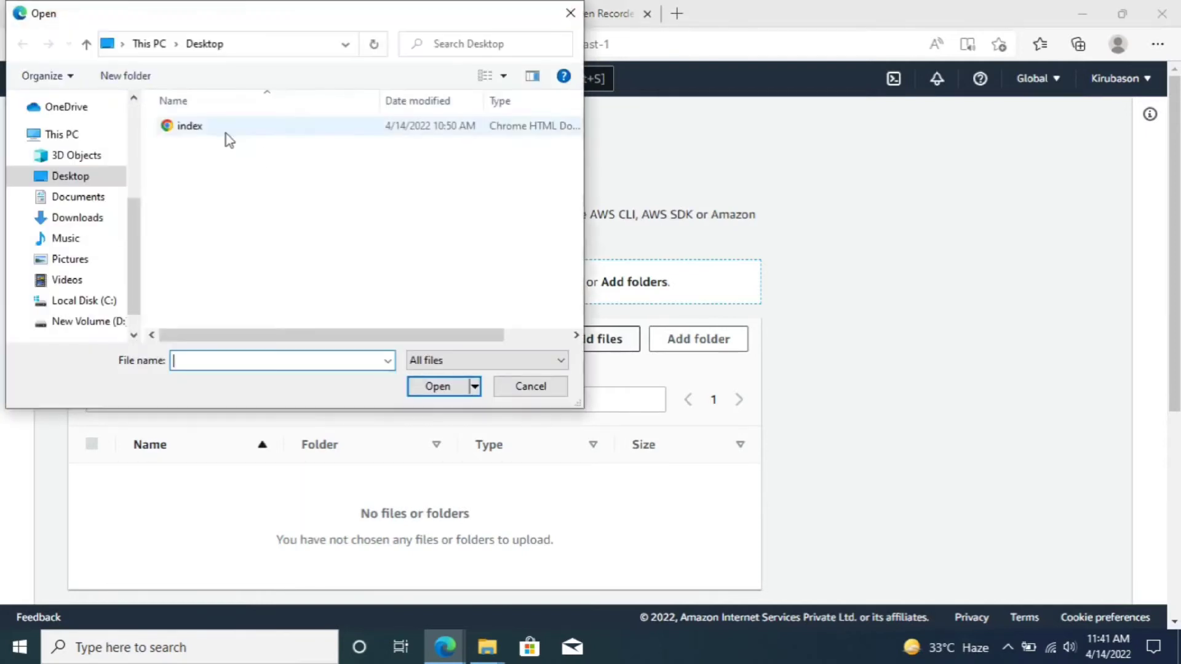
pyautogui.doubleClick(226, 131)
pyautogui.scroll(-3, 522, 495)
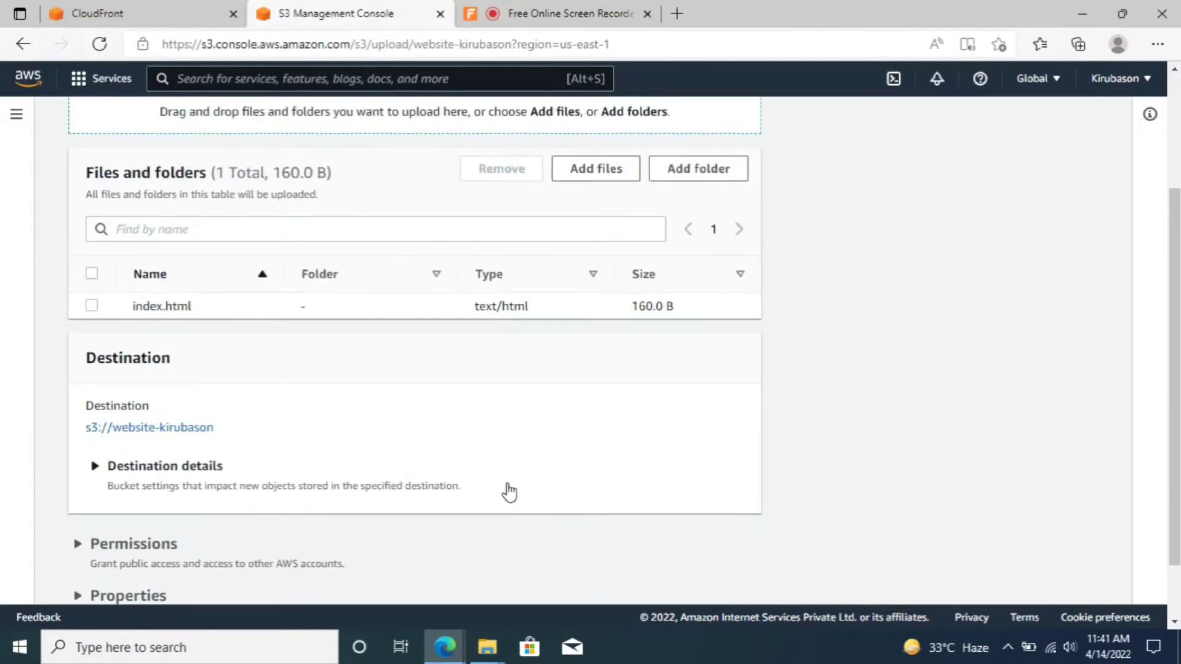
pyautogui.scroll(-2, 430, 489)
pyautogui.click(708, 575)
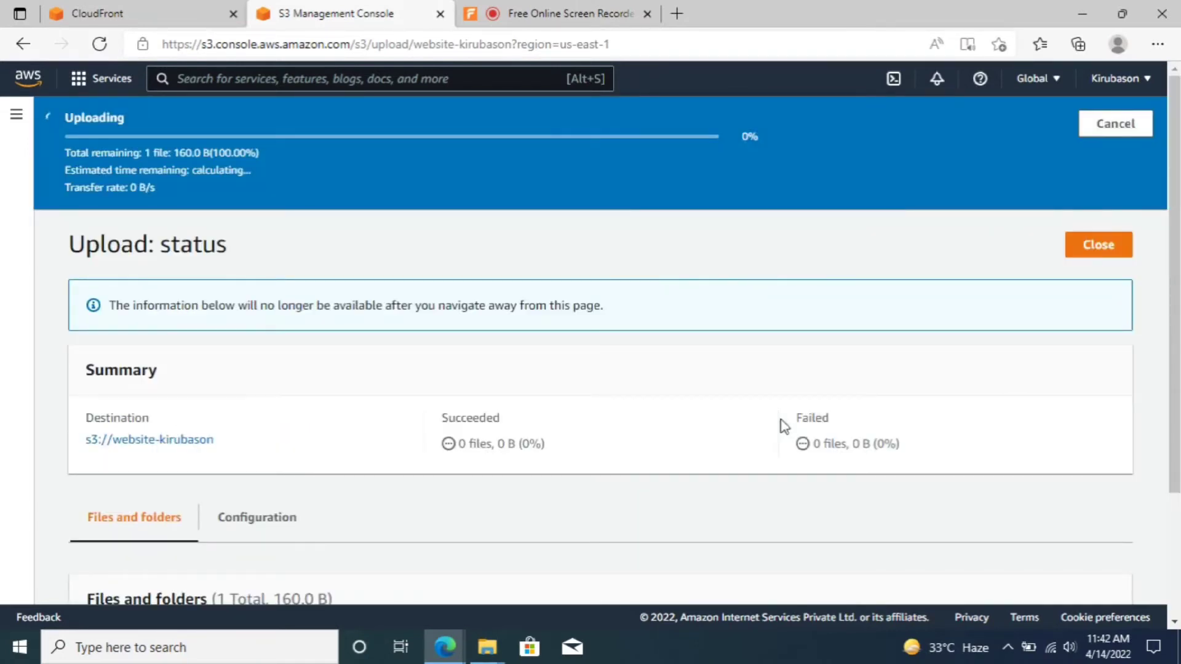
pyautogui.scroll(-2, 781, 424)
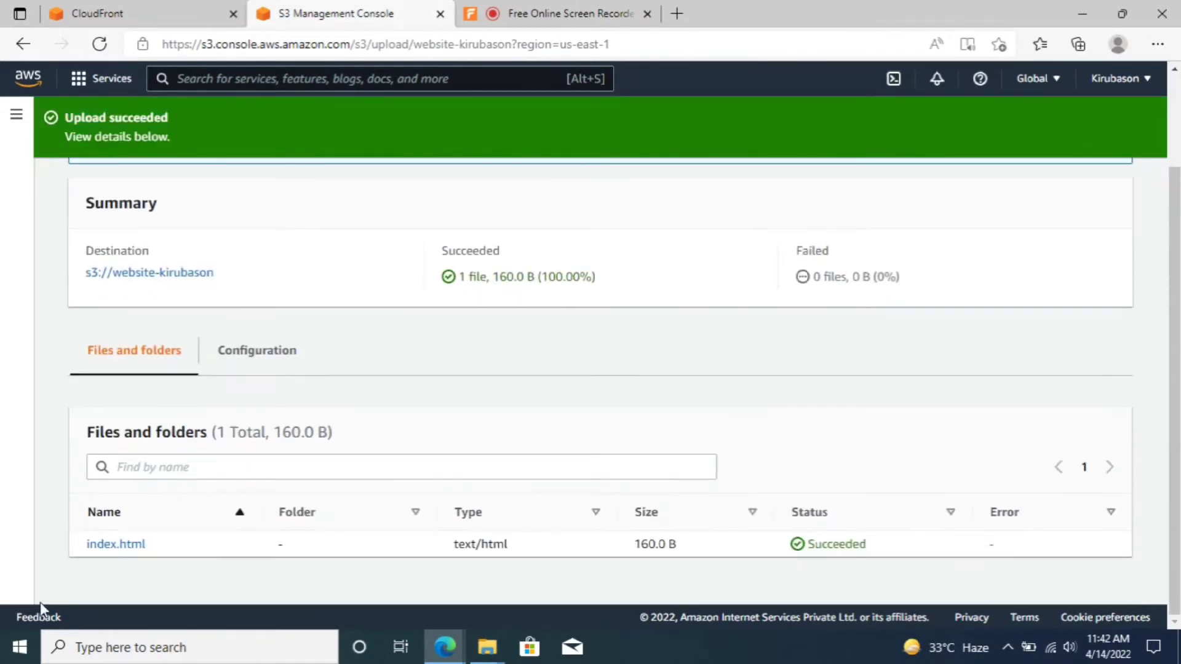
pyautogui.scroll(2, 1044, 200)
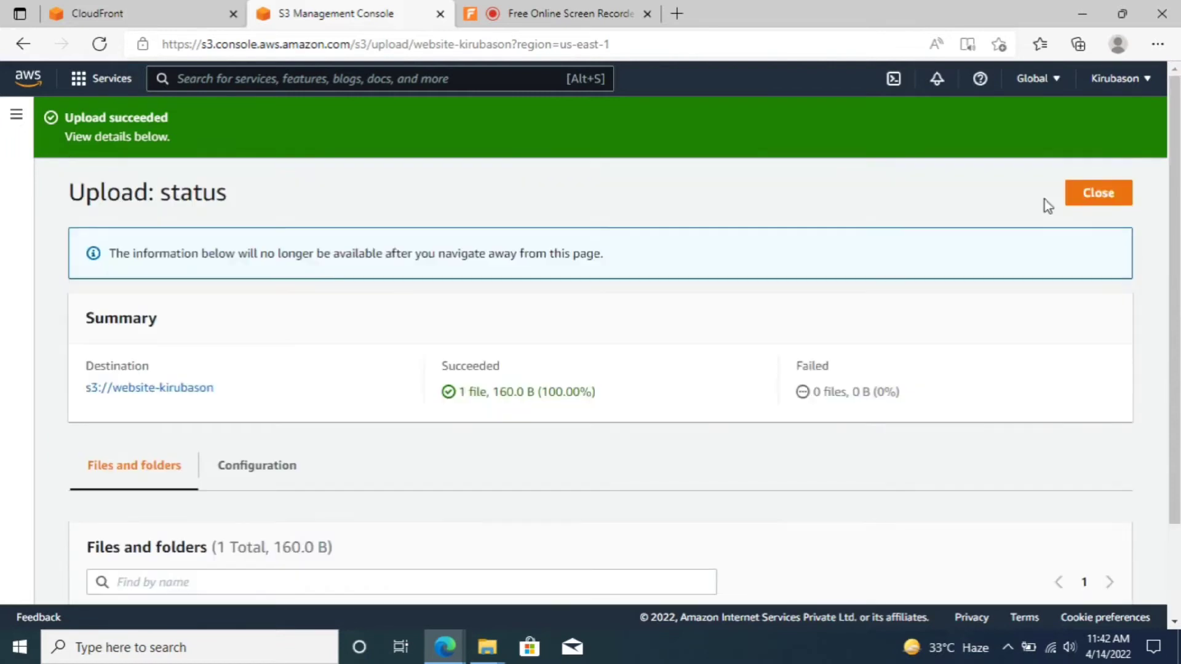
pyautogui.click(1123, 194)
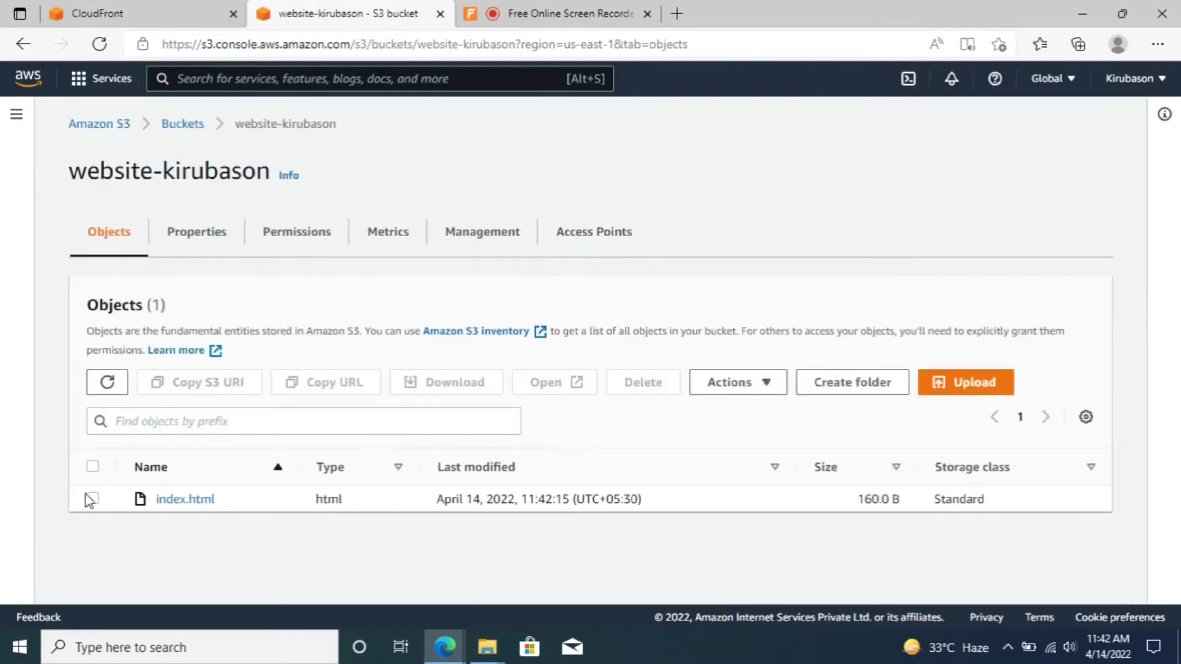
# Make index.html in the website bucket public using its ACL.
pyautogui.click(92, 499)
pyautogui.click(765, 386)
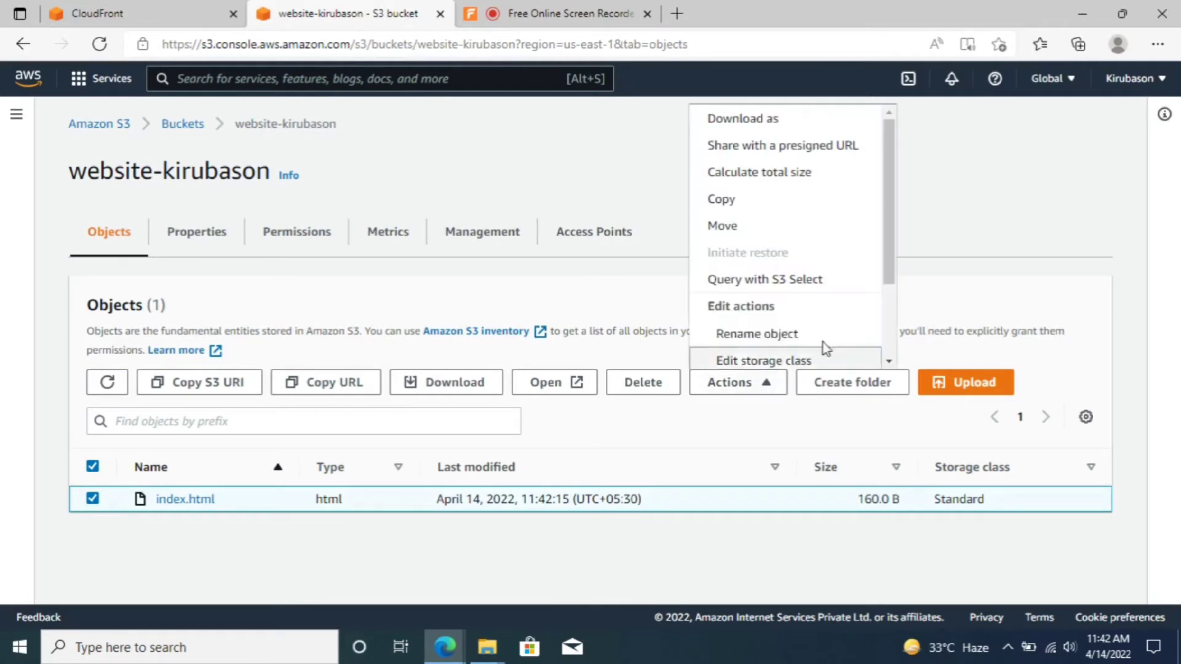
pyautogui.scroll(-2, 824, 345)
pyautogui.click(828, 355)
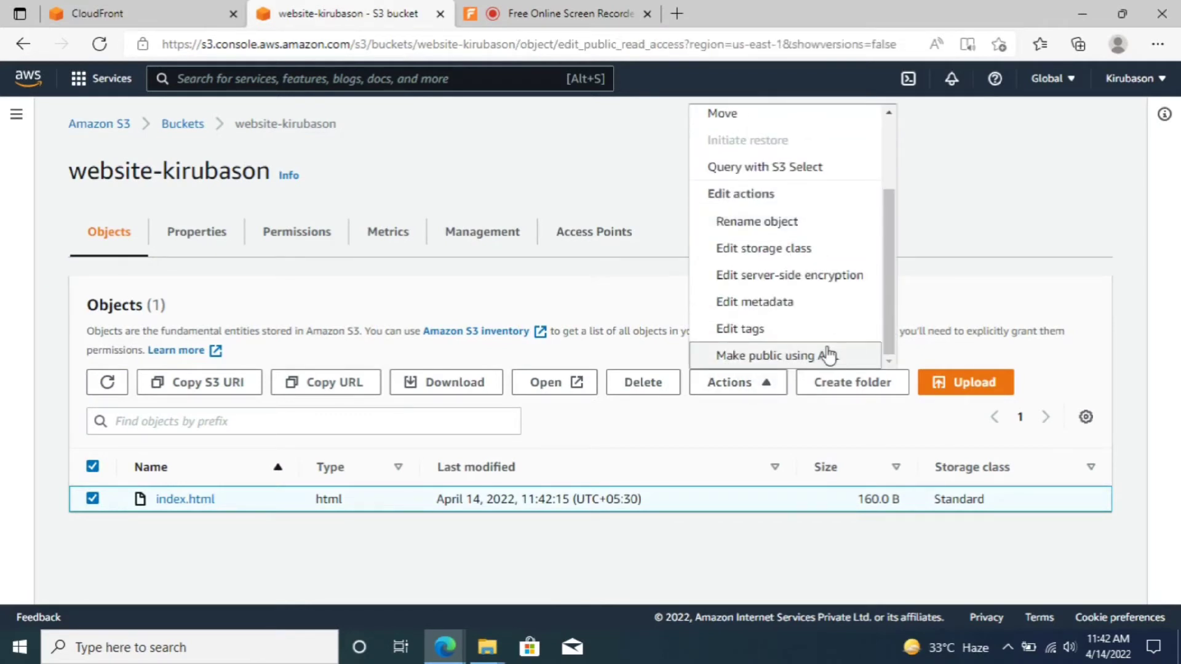
pyautogui.scroll(-1, 527, 411)
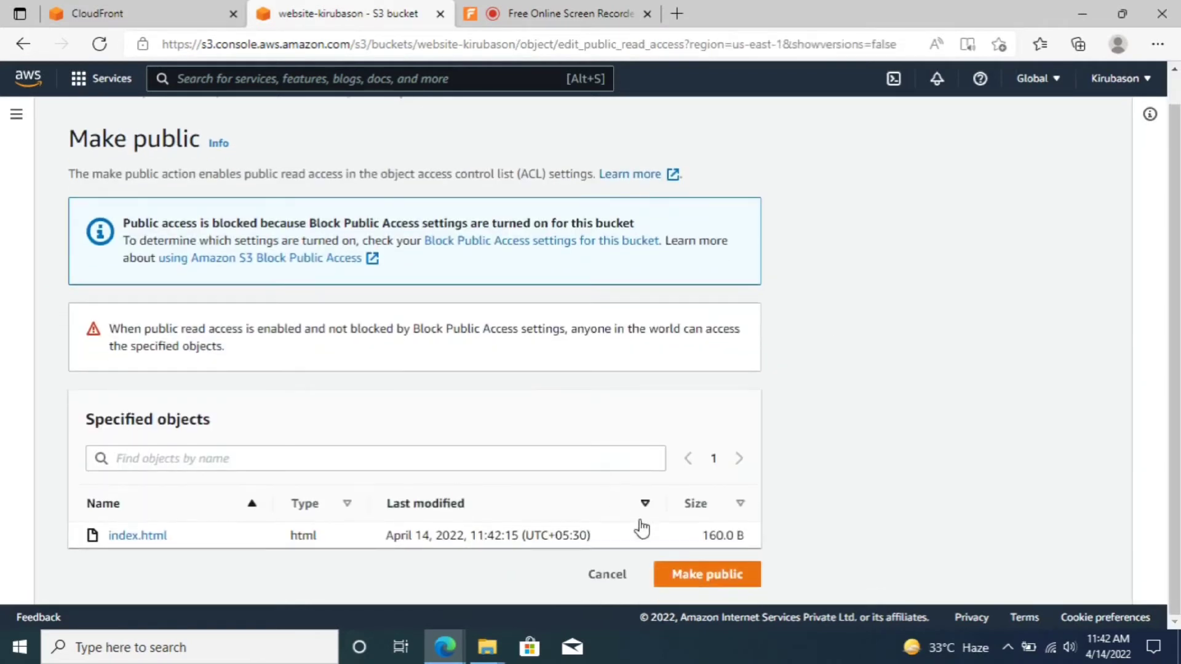
pyautogui.click(708, 576)
pyautogui.scroll(-2, 687, 385)
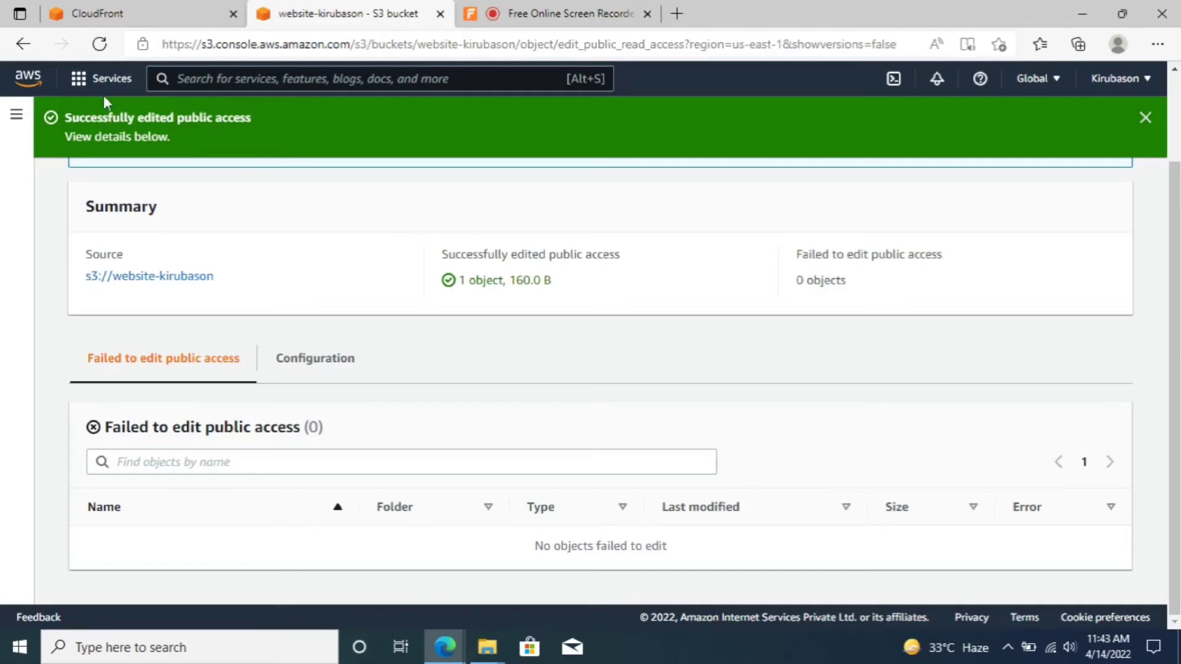
# Switch to CloudFront and start a new distribution with the website bucket's Amazon S3 endpoint as origin domain.
pyautogui.click(145, 23)
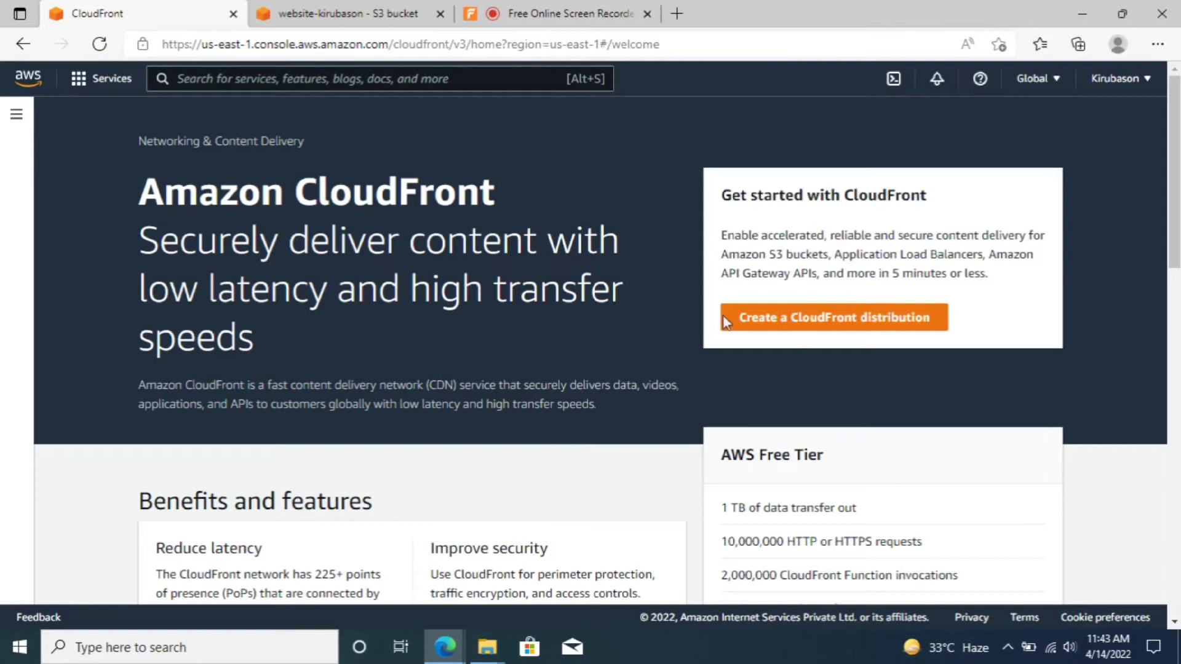
pyautogui.click(780, 325)
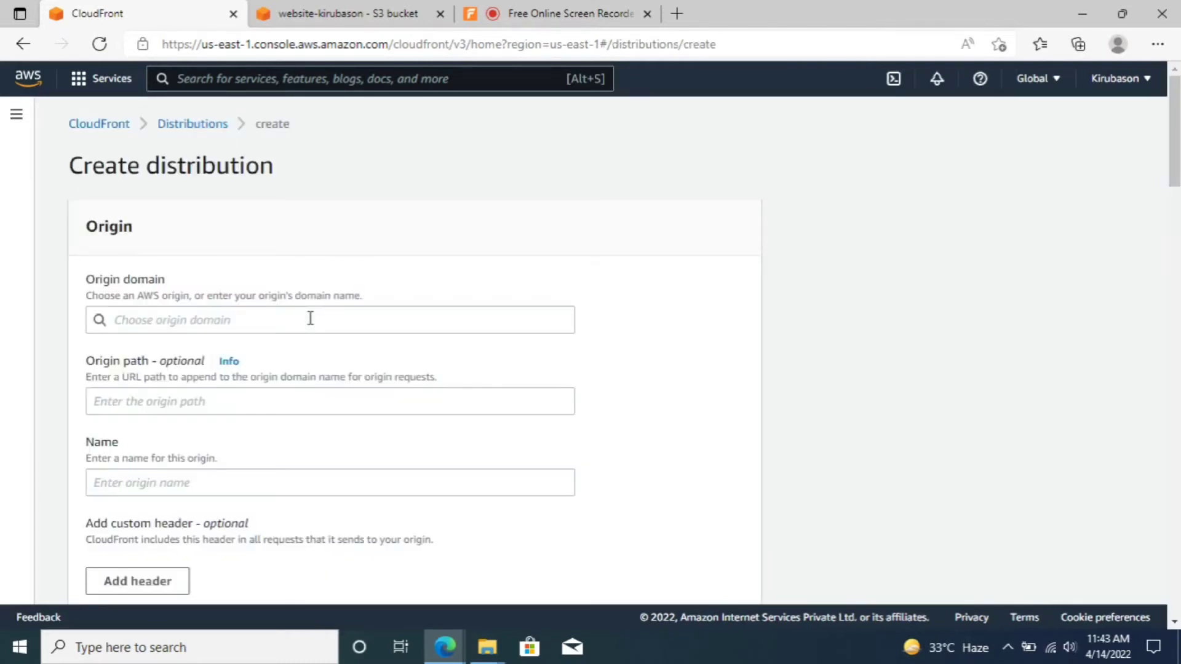
pyautogui.click(310, 318)
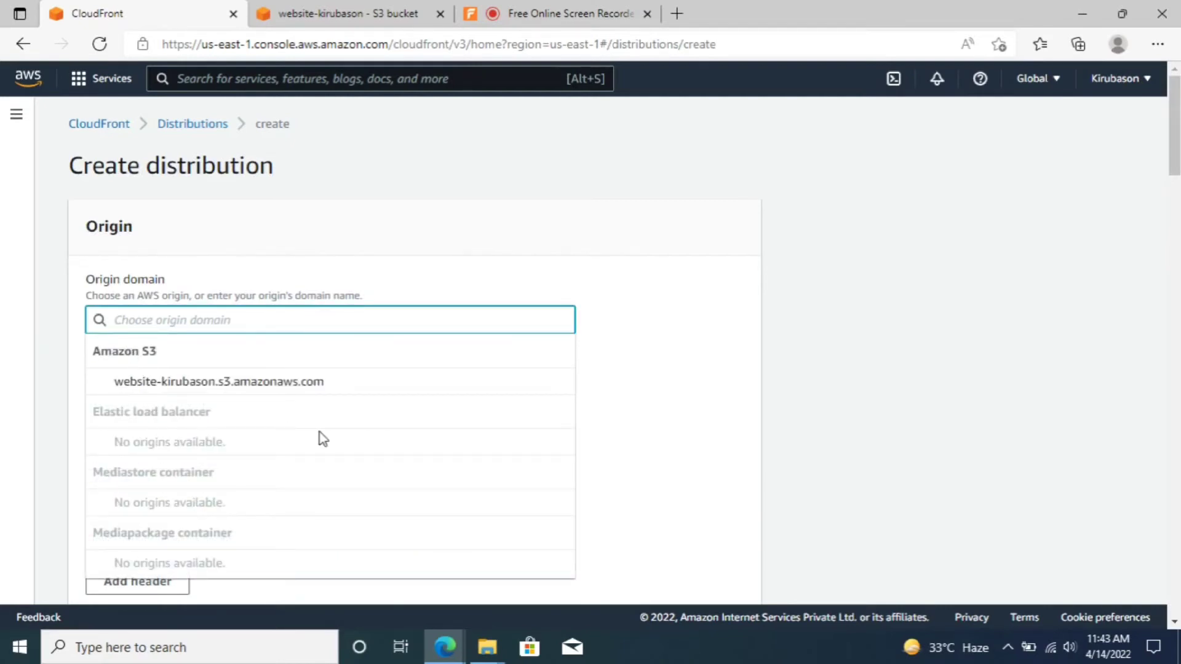
pyautogui.scroll(-1, 319, 438)
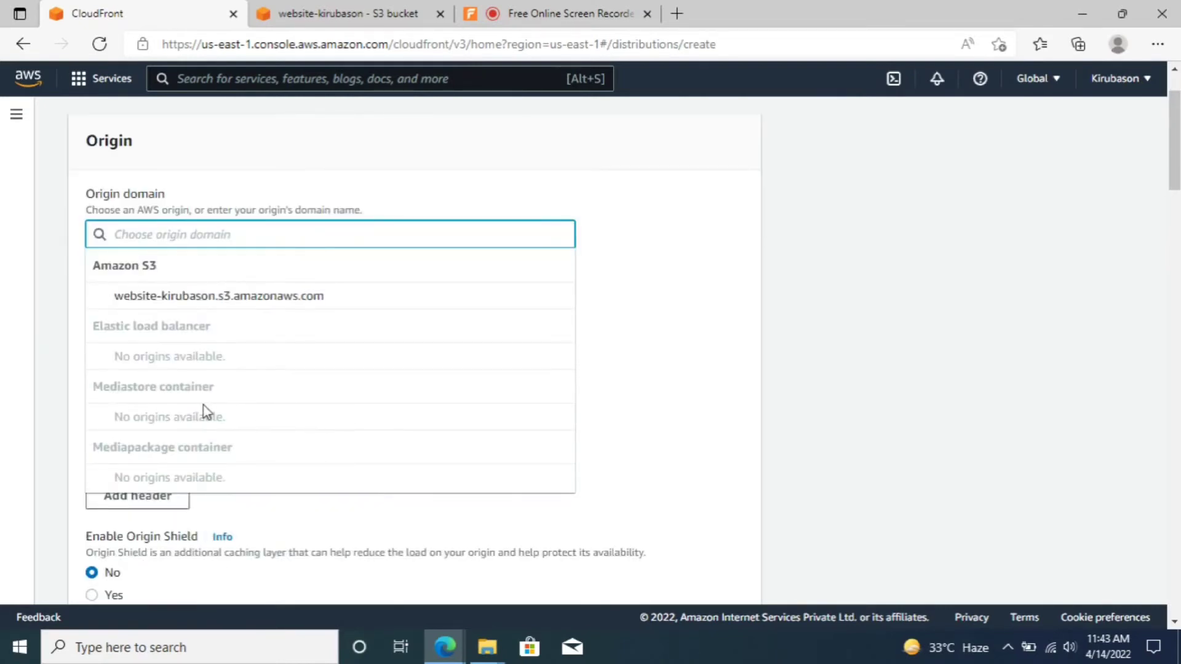
pyautogui.click(191, 297)
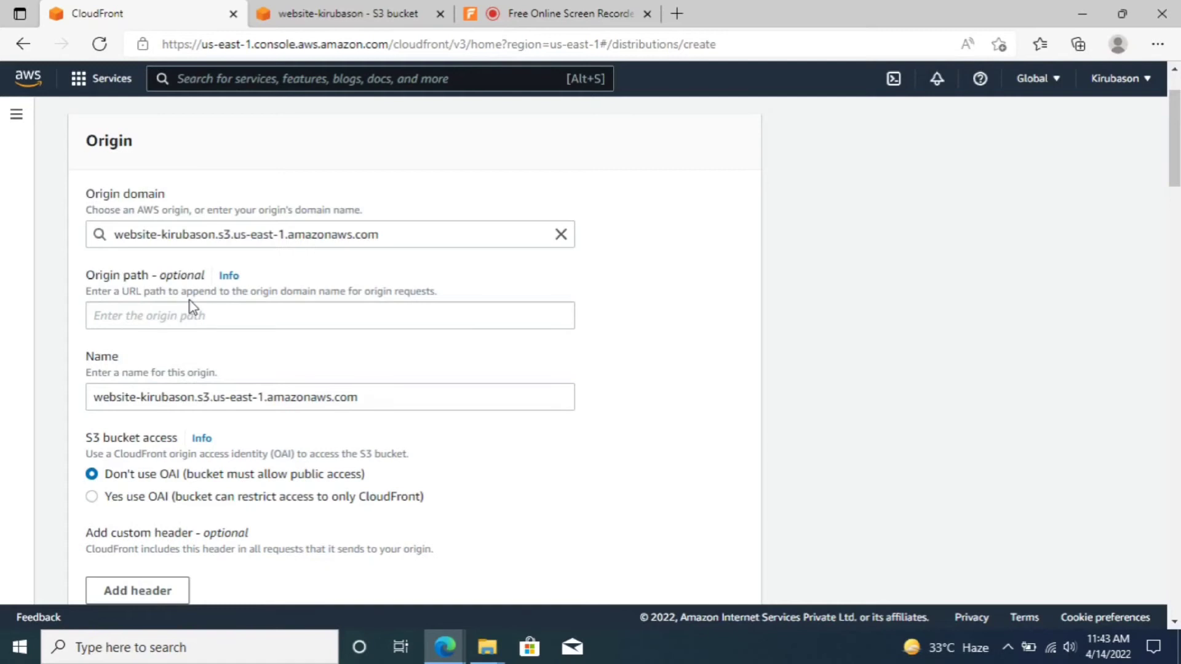
# Review the new distribution's origin, default cache behavior, viewer, cache key and function association settings.
pyautogui.scroll(-1, 190, 306)
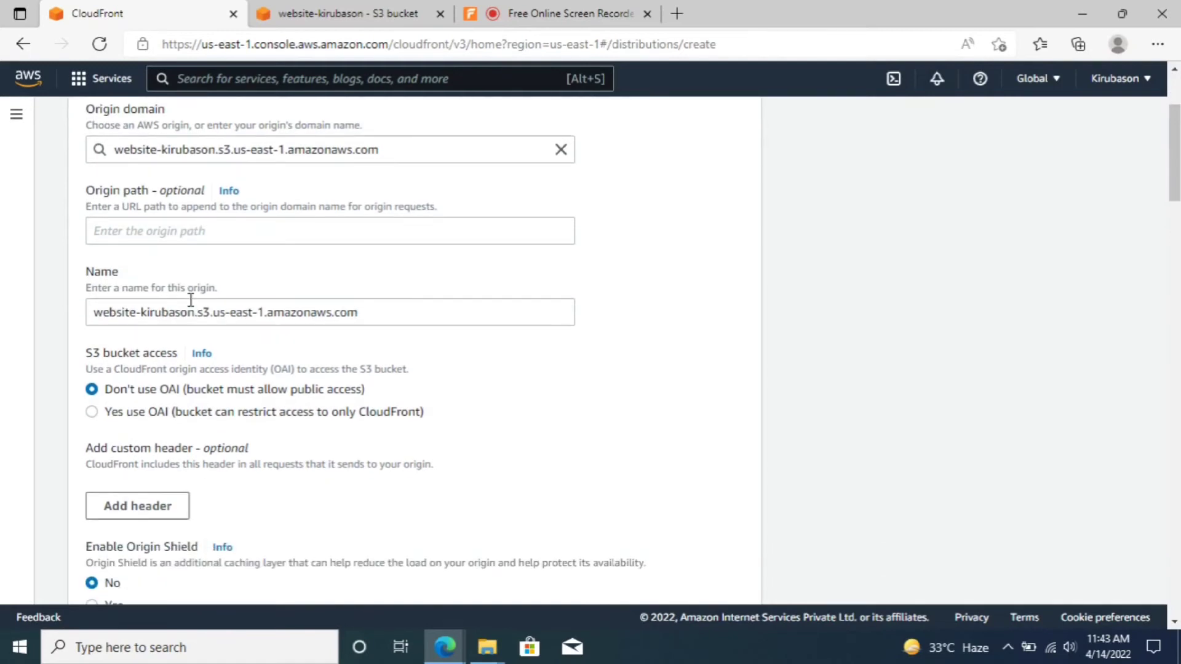
pyautogui.click(156, 229)
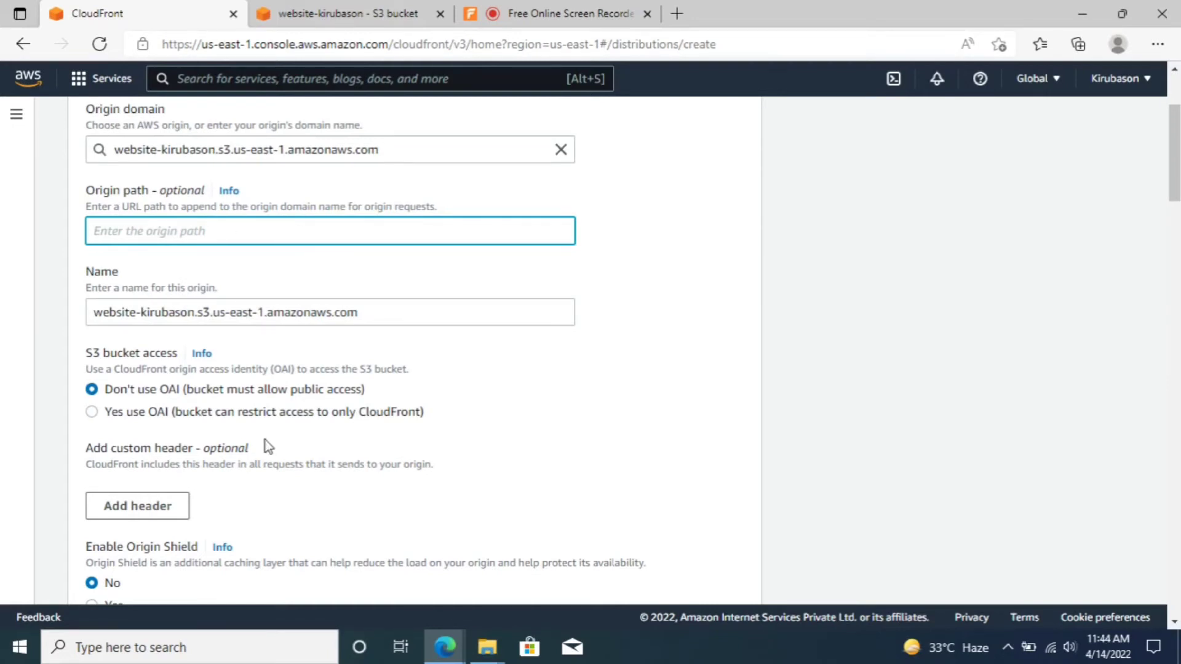
pyautogui.scroll(-1, 264, 440)
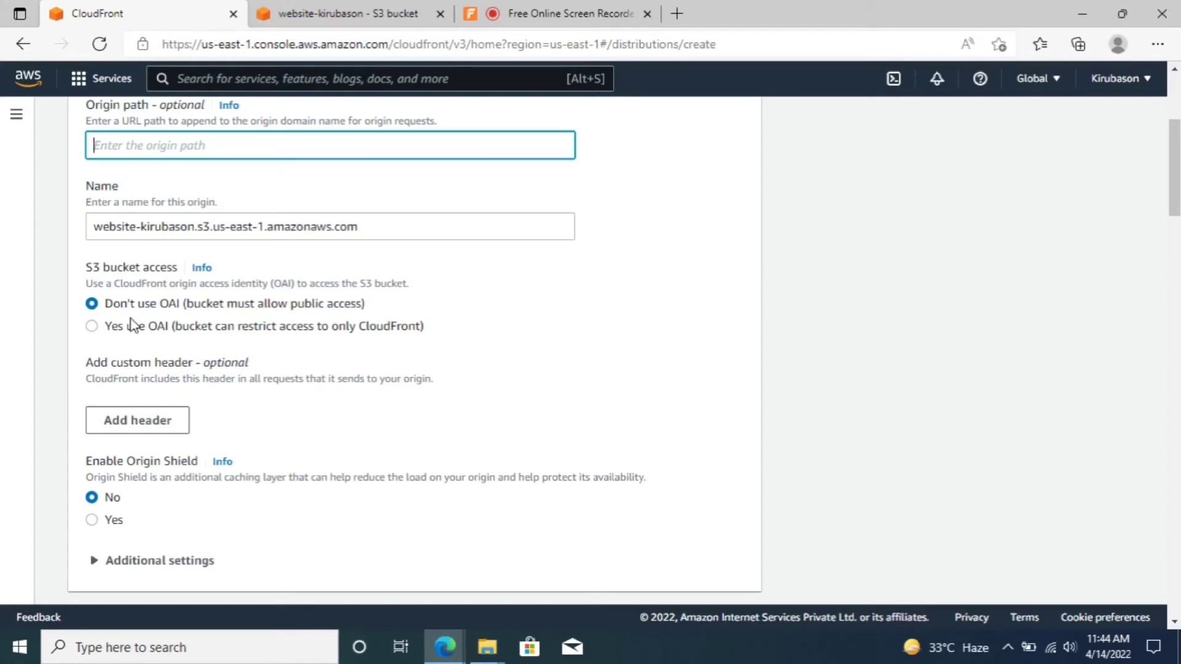
pyautogui.scroll(-3, 138, 332)
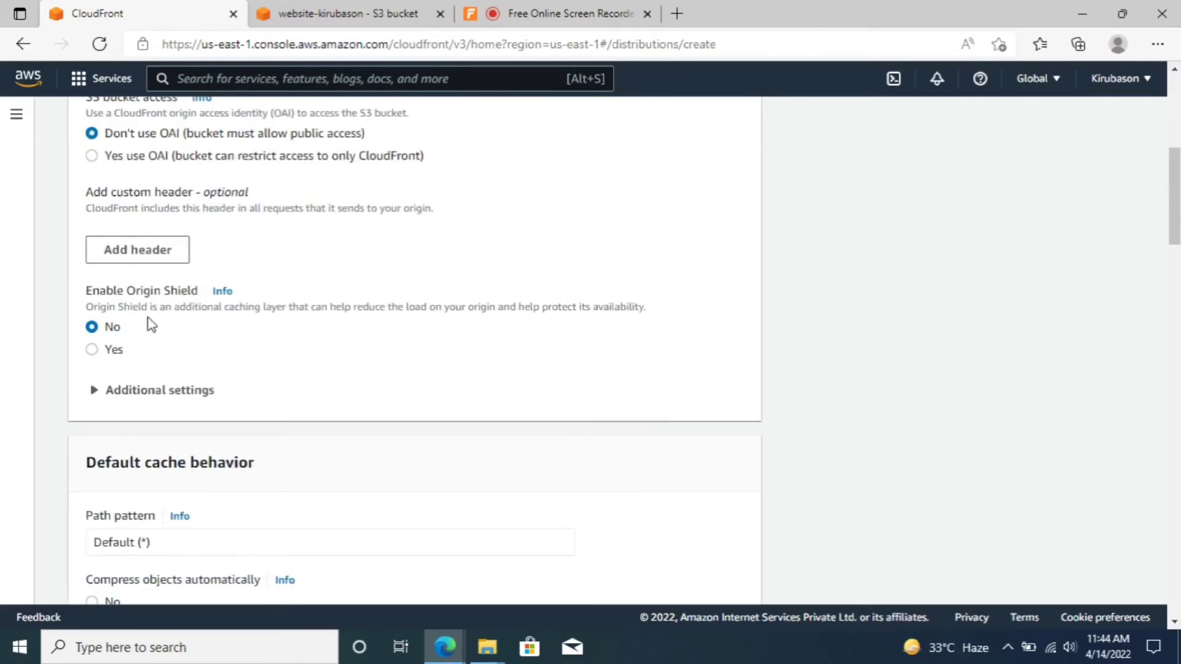
pyautogui.scroll(-2, 151, 324)
pyautogui.scroll(-1, 219, 409)
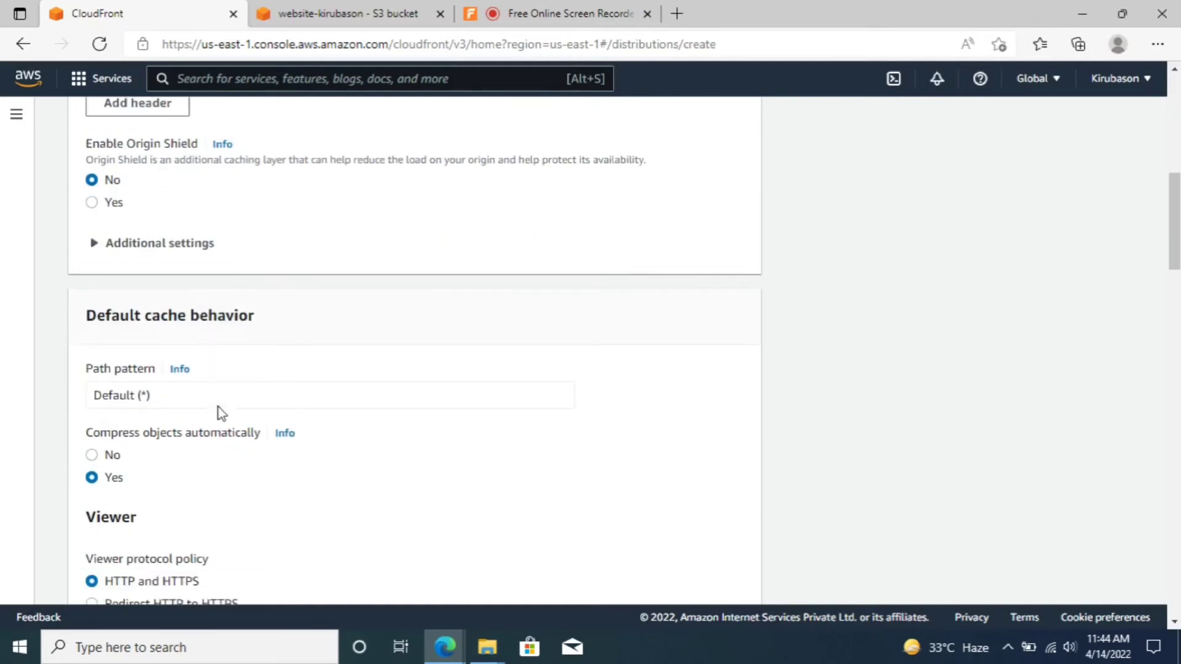
pyautogui.scroll(-2, 219, 408)
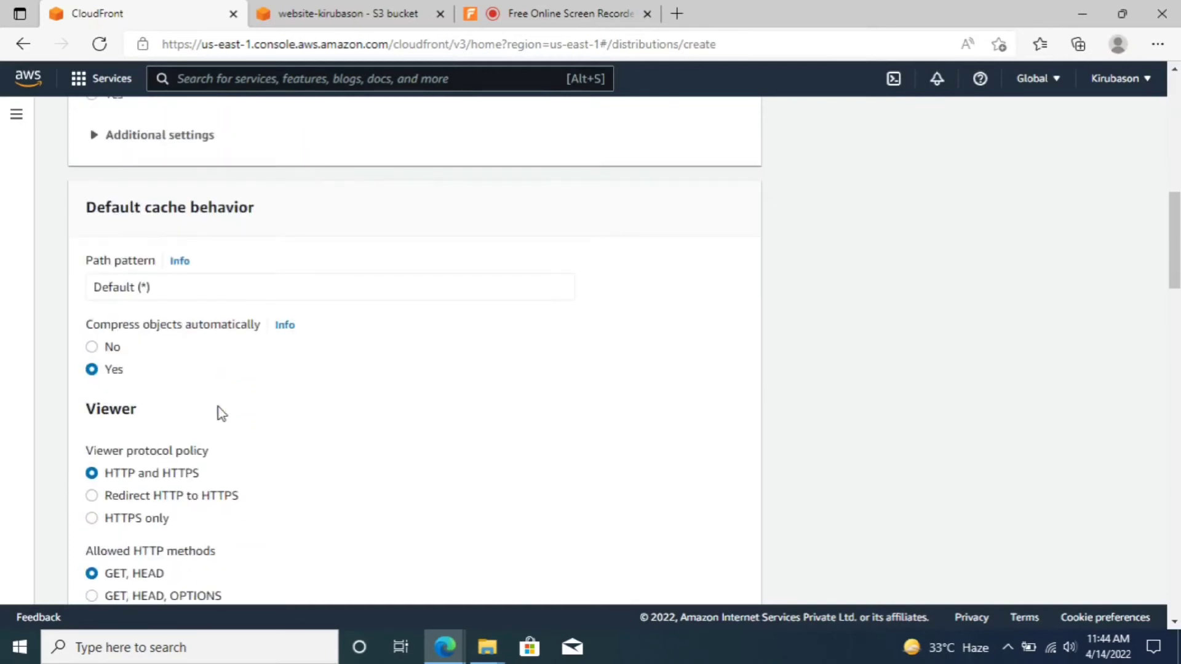
pyautogui.scroll(-2, 219, 408)
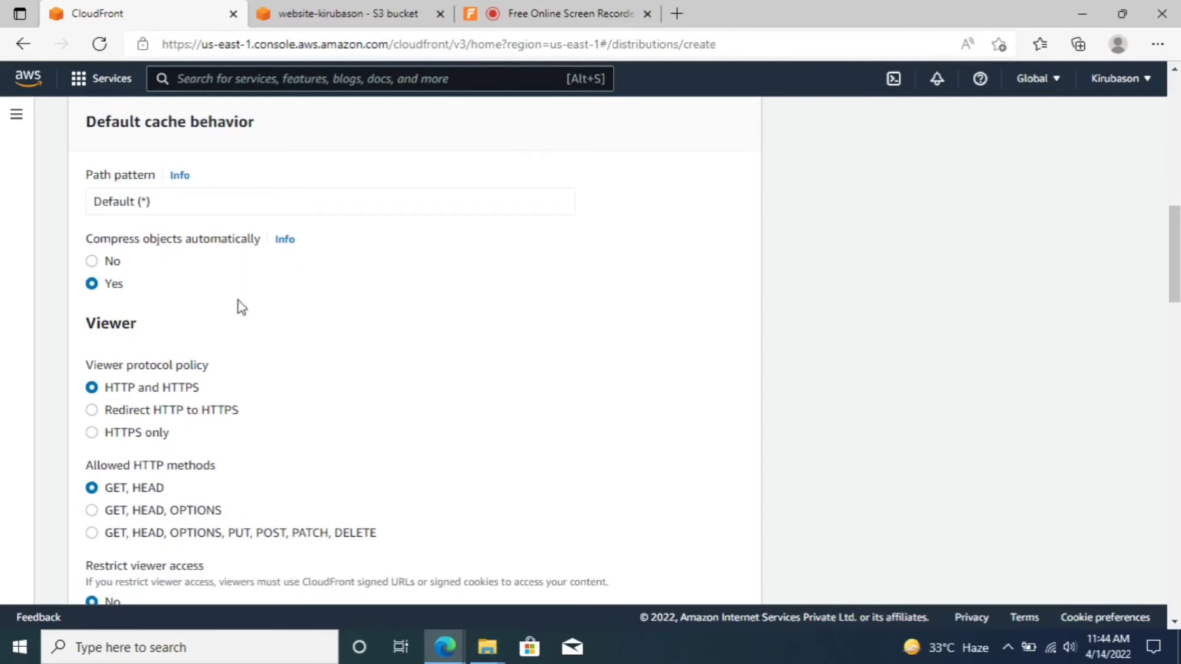
pyautogui.scroll(-2, 239, 306)
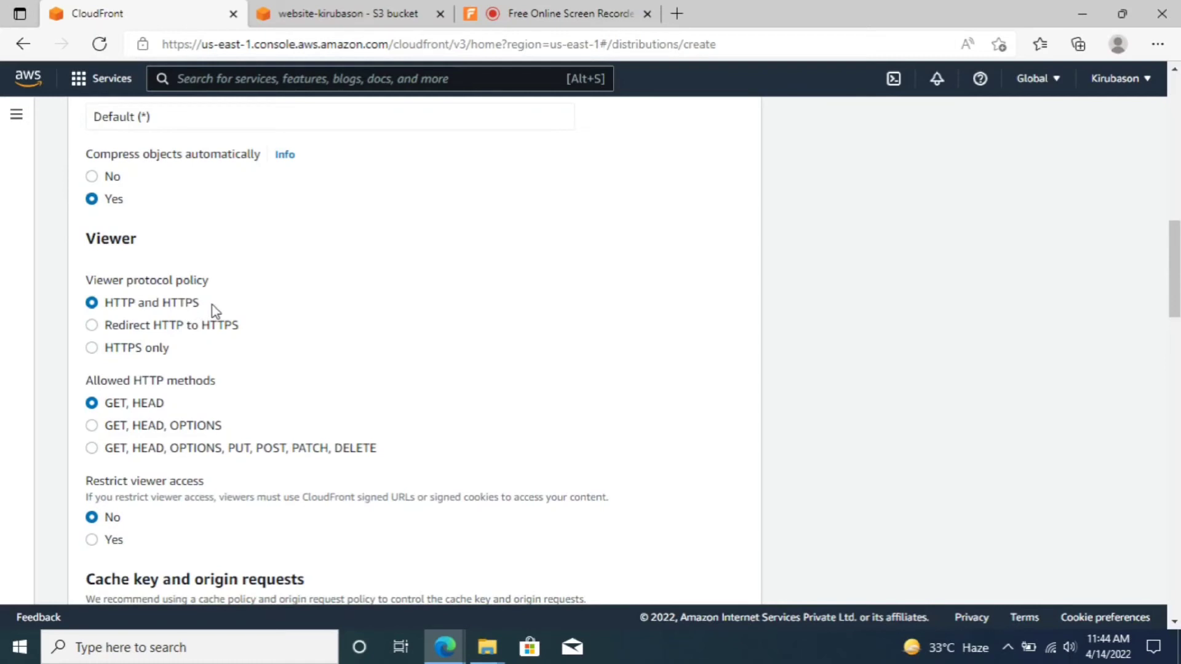
pyautogui.scroll(-2, 215, 312)
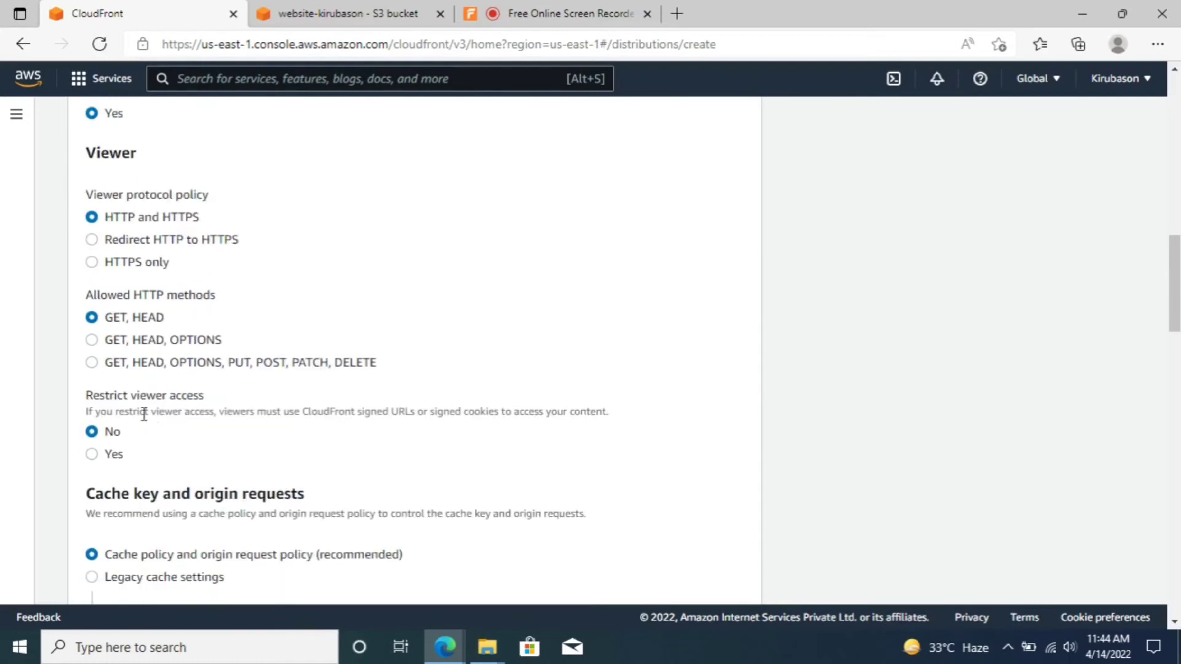
pyautogui.scroll(-2, 143, 414)
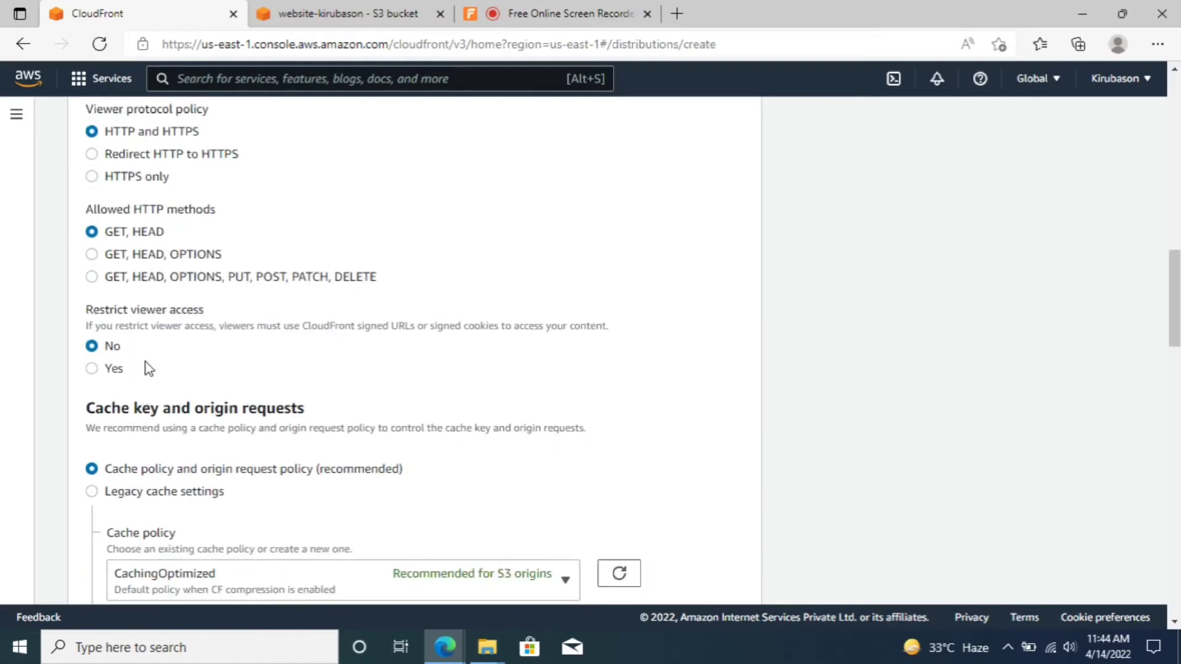
pyautogui.scroll(2, 144, 414)
pyautogui.scroll(-2, 144, 414)
pyautogui.scroll(-14, 166, 385)
pyautogui.scroll(-6, 171, 383)
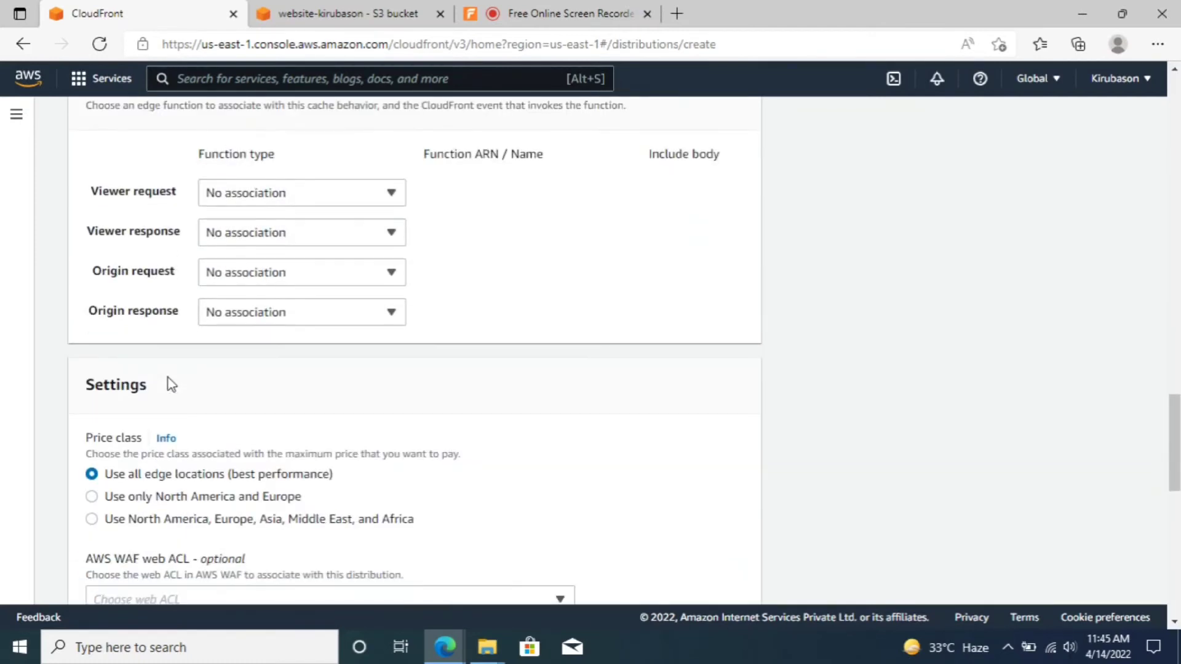
pyautogui.scroll(-4, 171, 384)
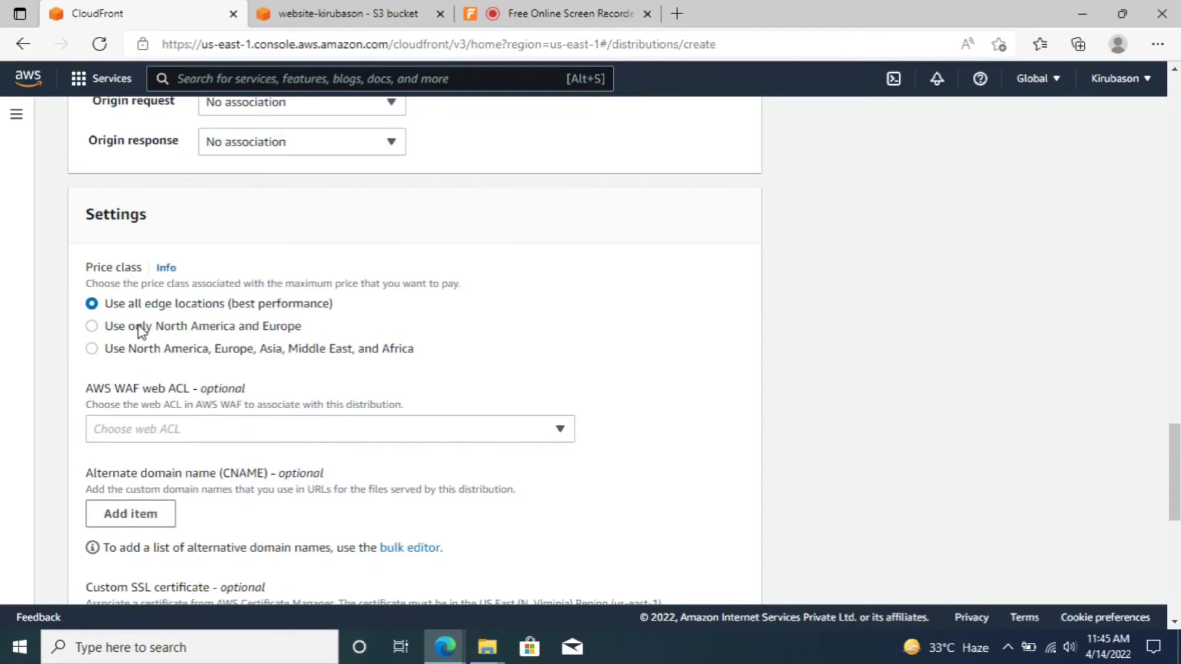
# Set the price class to use all edge locations (best performance) and create the distribution.
pyautogui.click(224, 331)
pyautogui.click(219, 308)
pyautogui.scroll(-1, 295, 422)
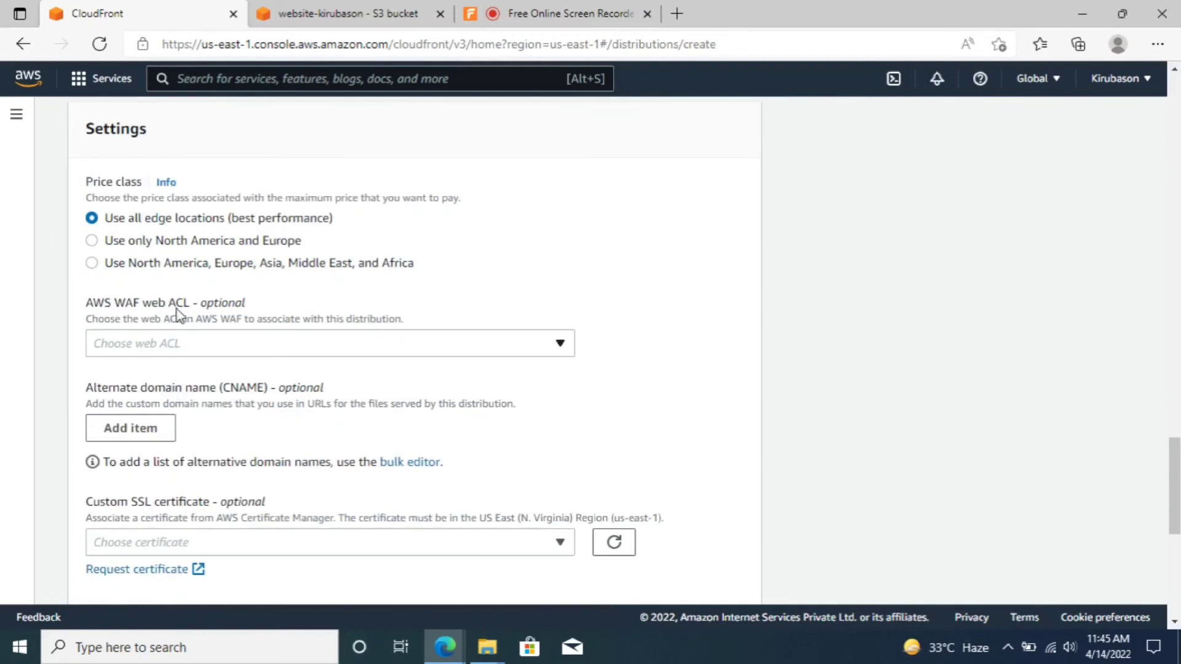
pyautogui.scroll(-4, 238, 379)
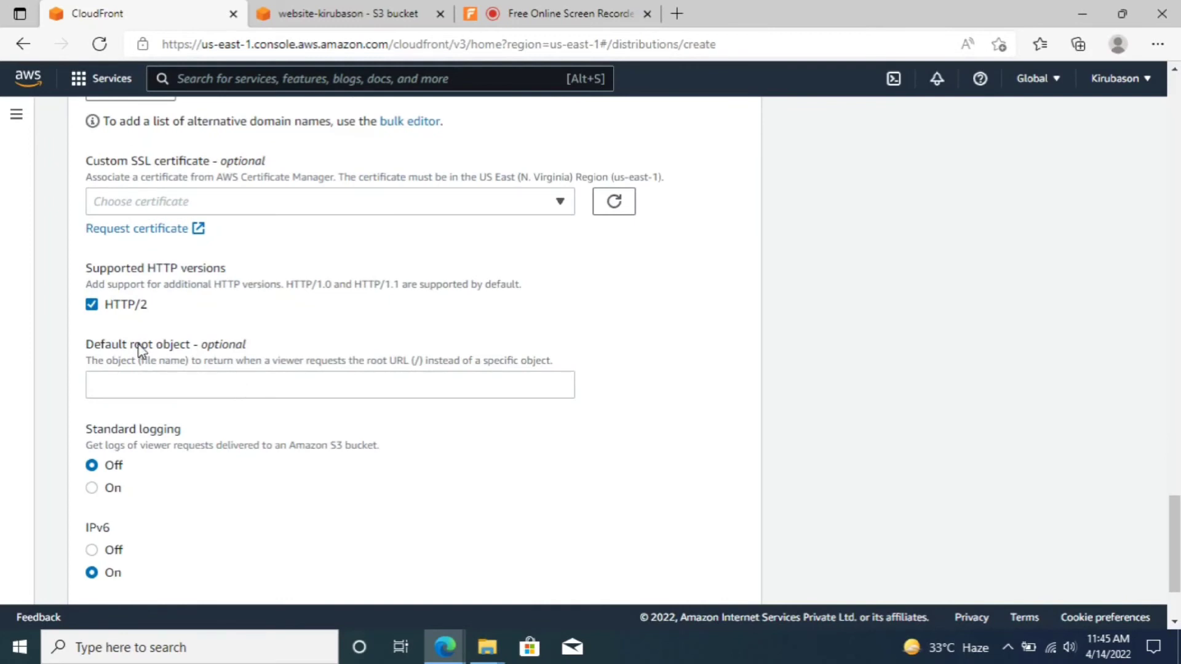
pyautogui.scroll(-3, 253, 362)
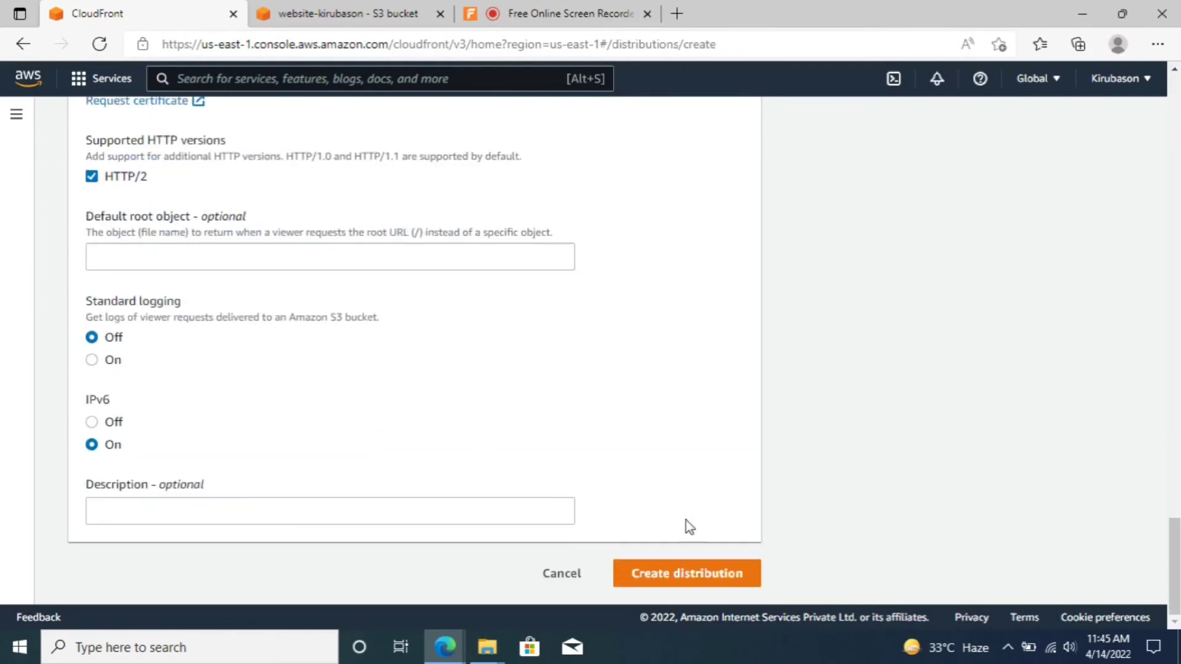
pyautogui.click(680, 572)
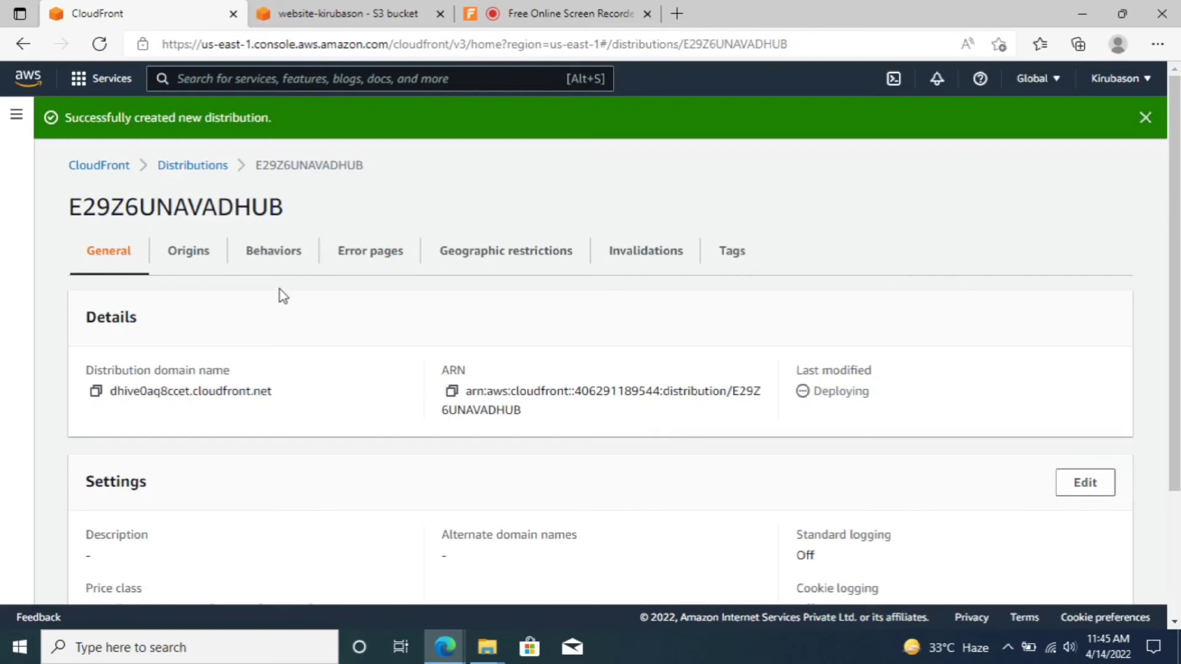
# Copy the new distribution's domain name from its details page and load it in a new browser tab.
pyautogui.click(204, 171)
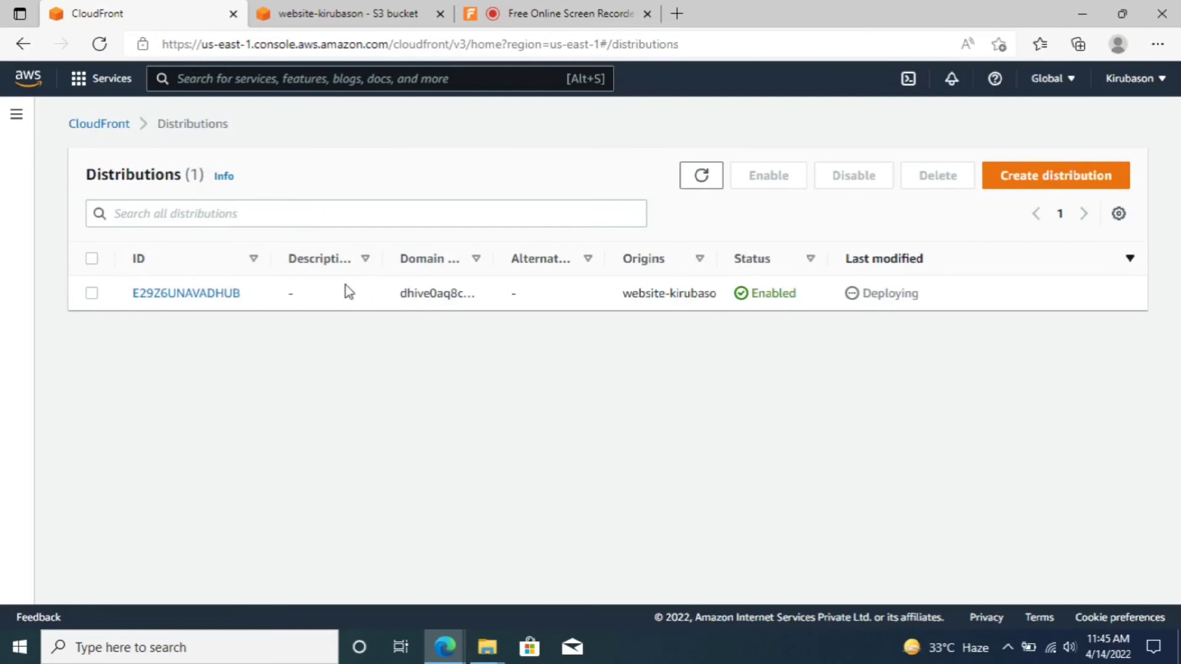
pyautogui.click(225, 296)
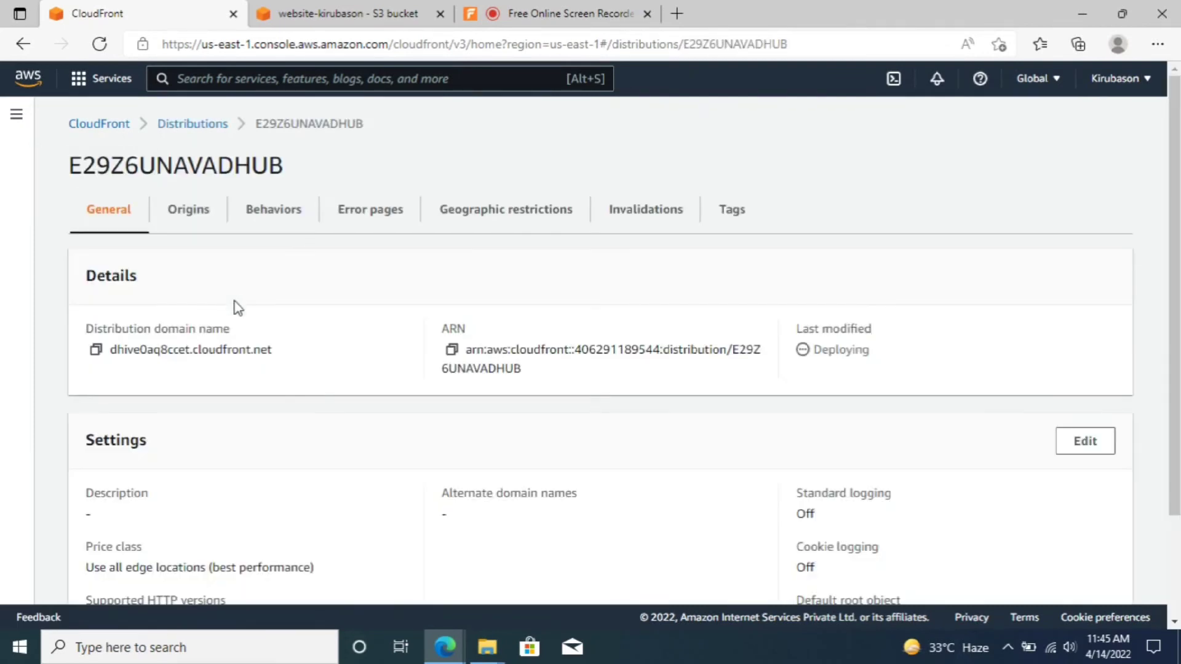
pyautogui.click(97, 352)
pyautogui.click(676, 14)
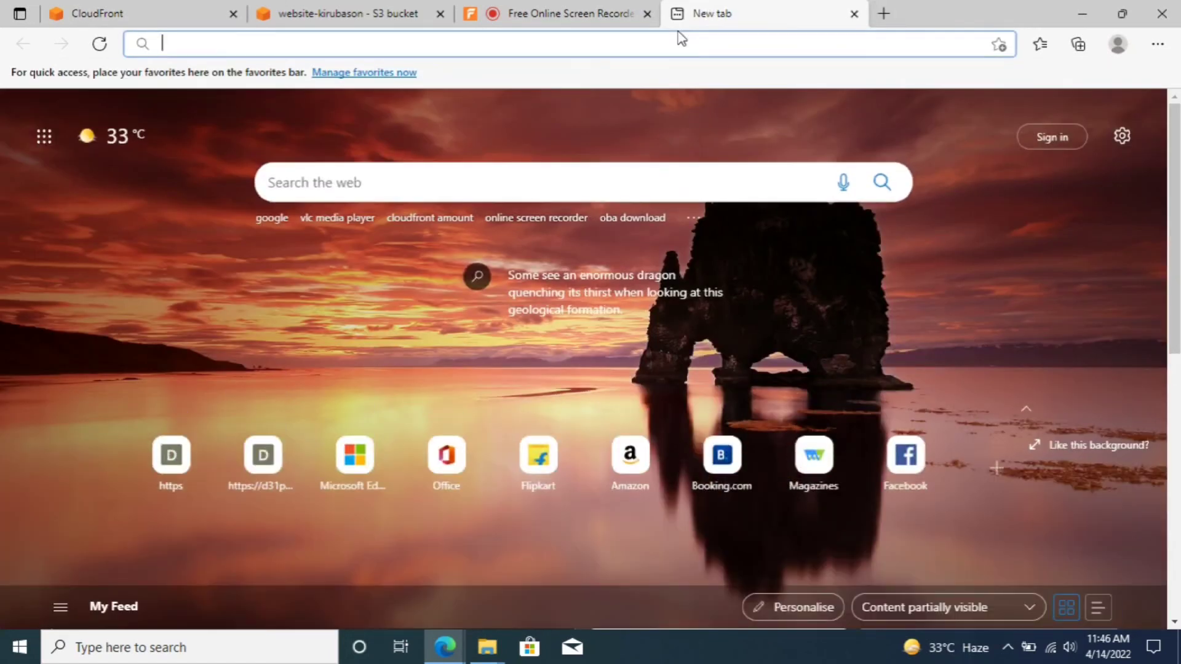
pyautogui.hotkey('ctrl', 'v')
pyautogui.press('Return')
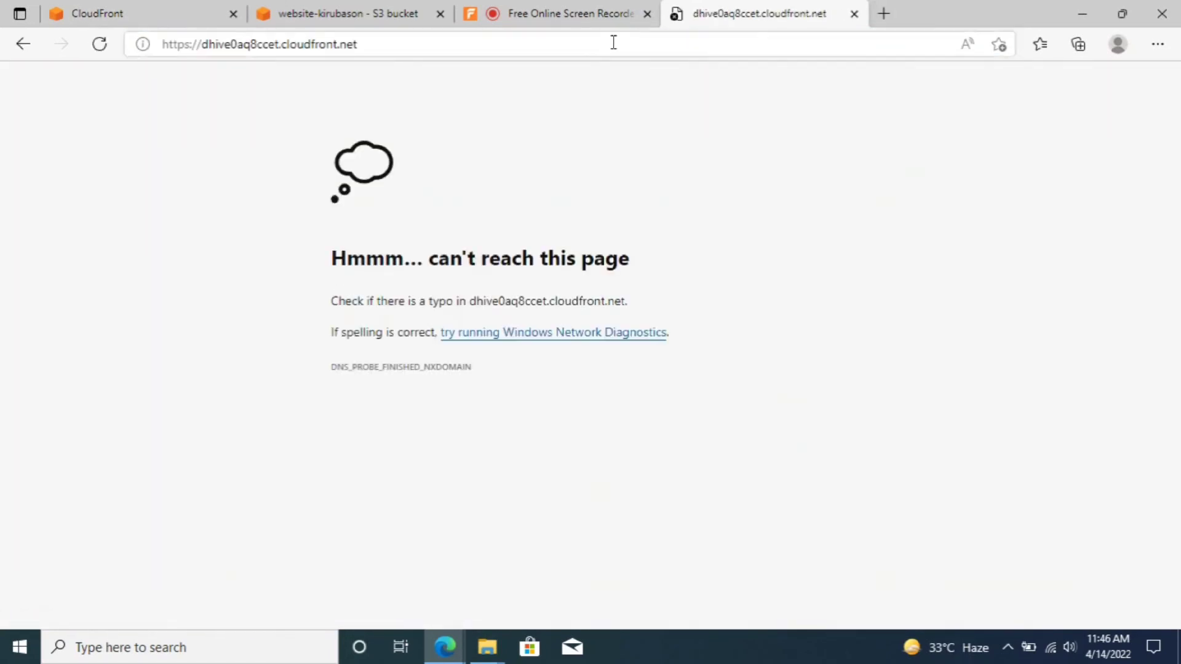
# Reload the page at the distribution's root URL.
pyautogui.click(613, 42)
pyautogui.click(613, 42)
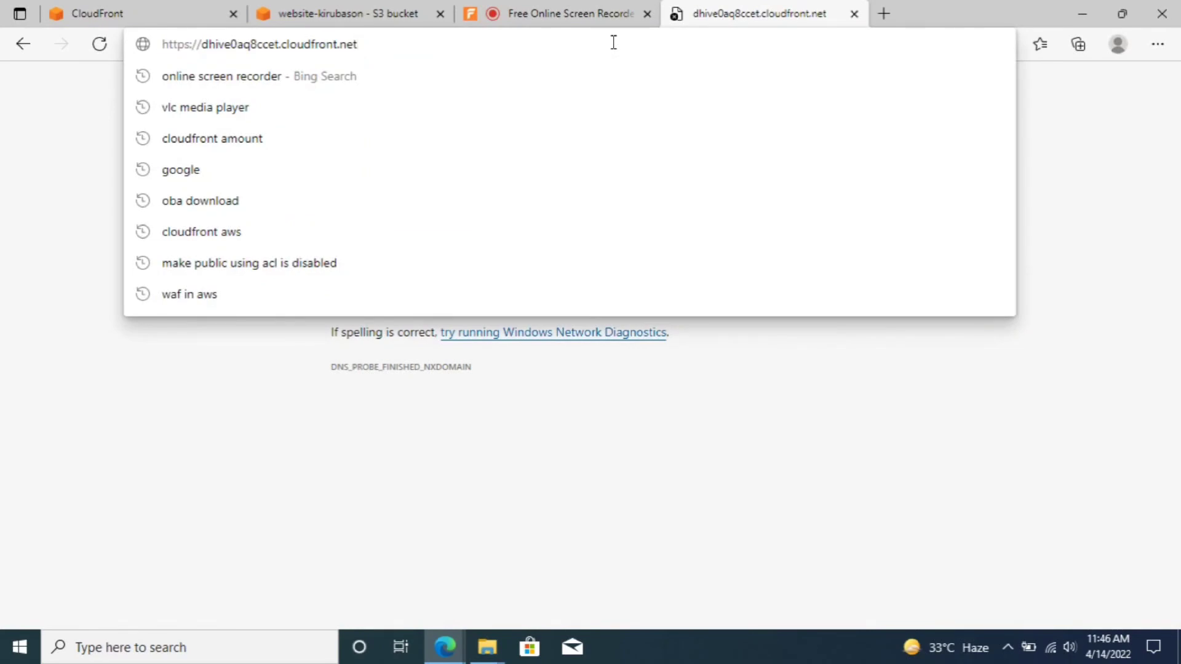
pyautogui.tripleClick(613, 42)
pyautogui.click(613, 43)
pyautogui.click(97, 45)
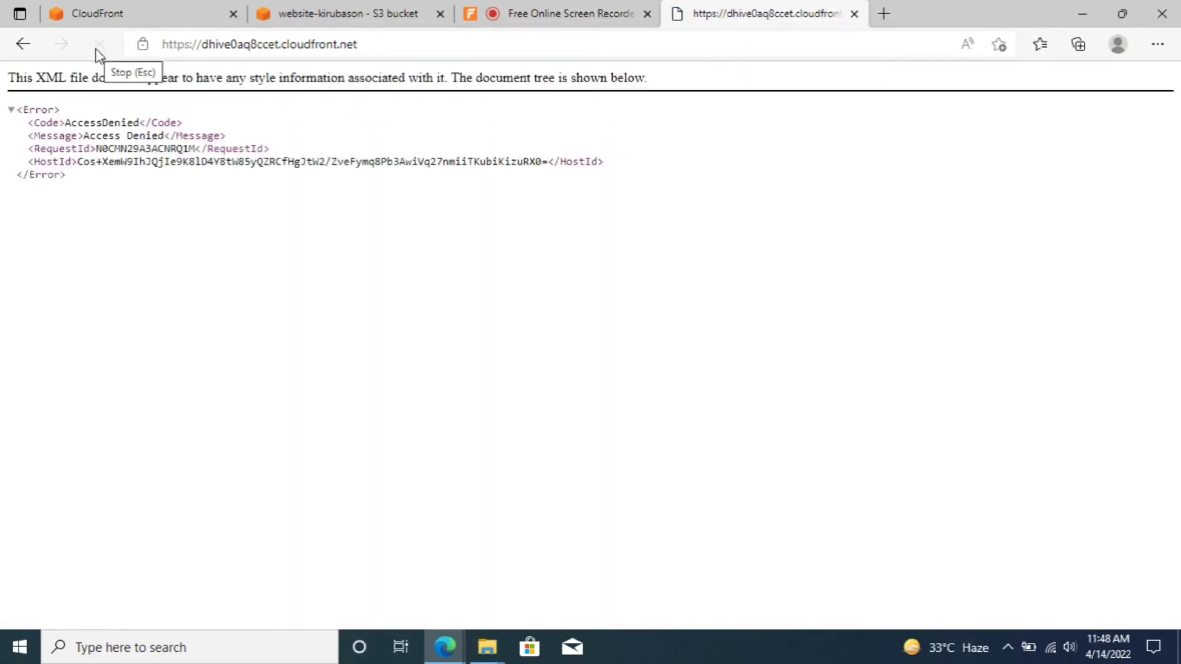
# Copy the distribution domain name from CloudFront again and request the root URL once more in the test tab.
pyautogui.click(158, 14)
pyautogui.click(211, 293)
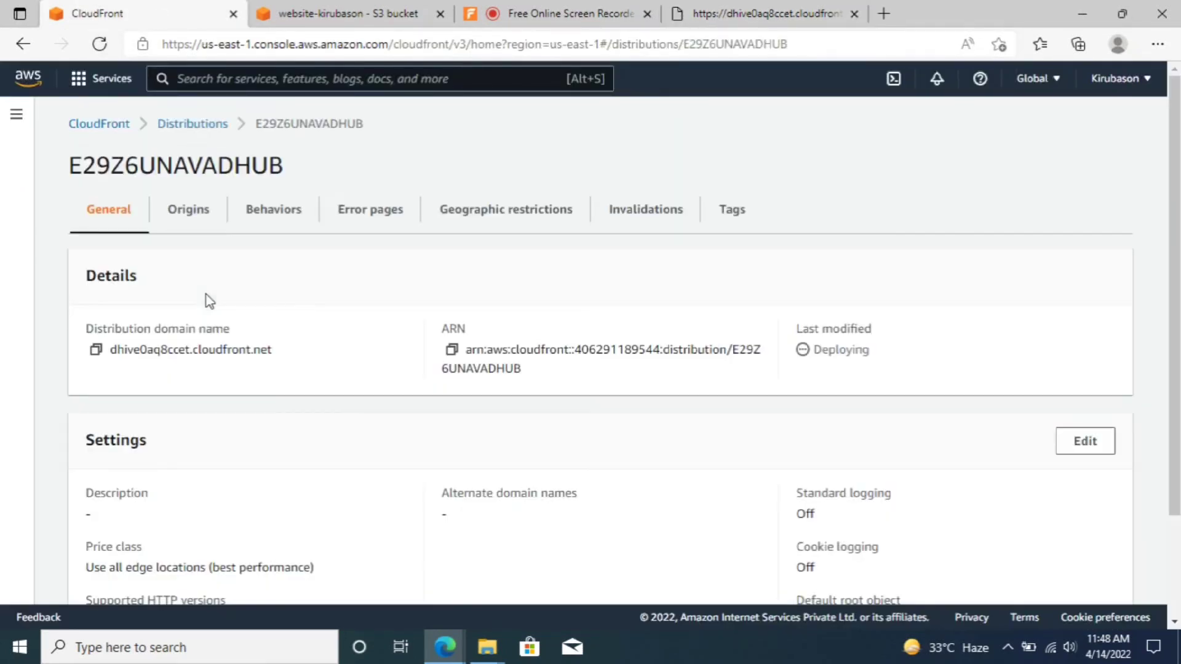
pyautogui.click(96, 350)
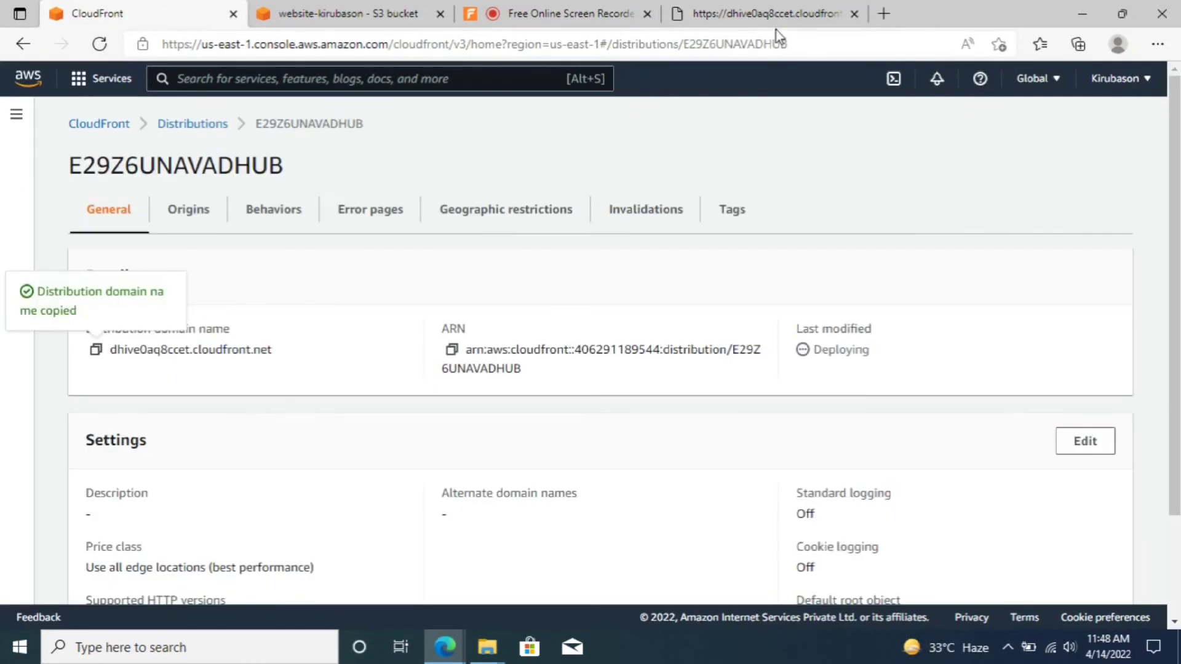
pyautogui.click(771, 16)
pyautogui.click(770, 35)
pyautogui.press('Return')
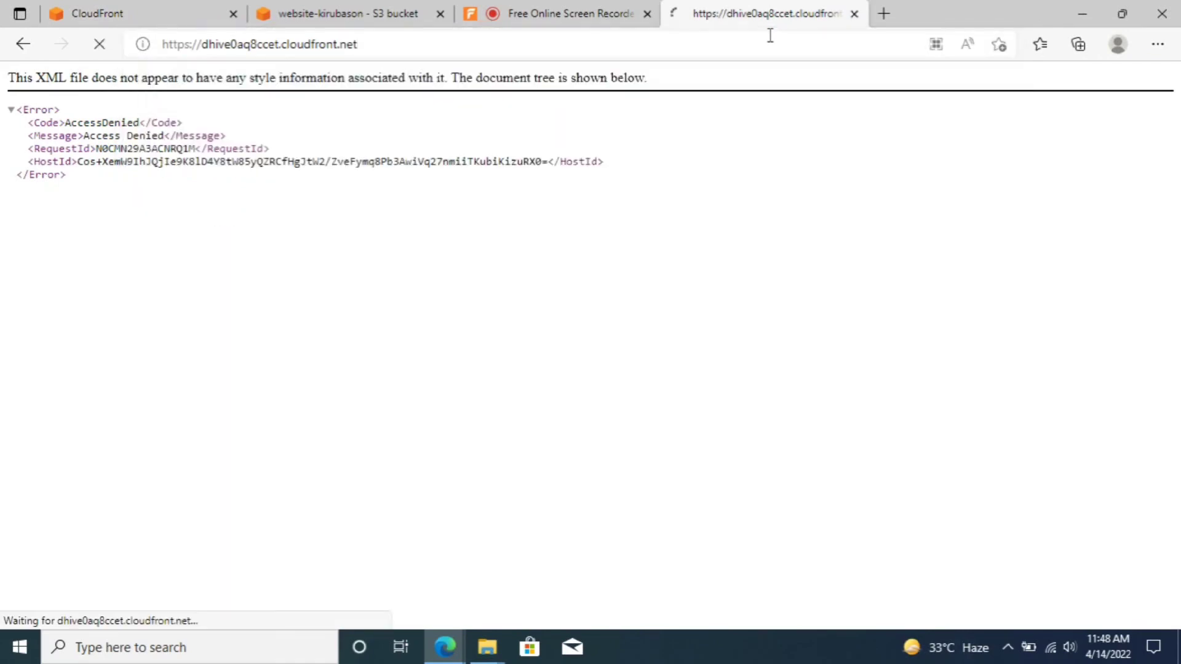
# Append /index.html to the distribution's URL, load the page and examine its text.
pyautogui.click(770, 35)
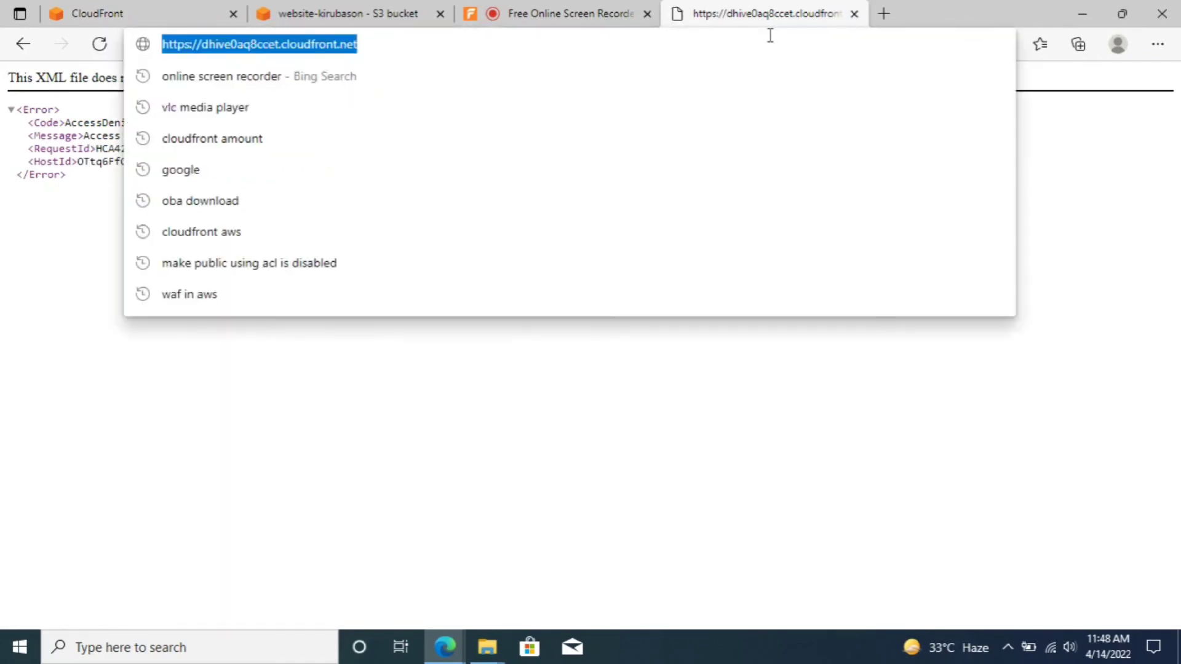
pyautogui.click(770, 35)
pyautogui.write('/i')
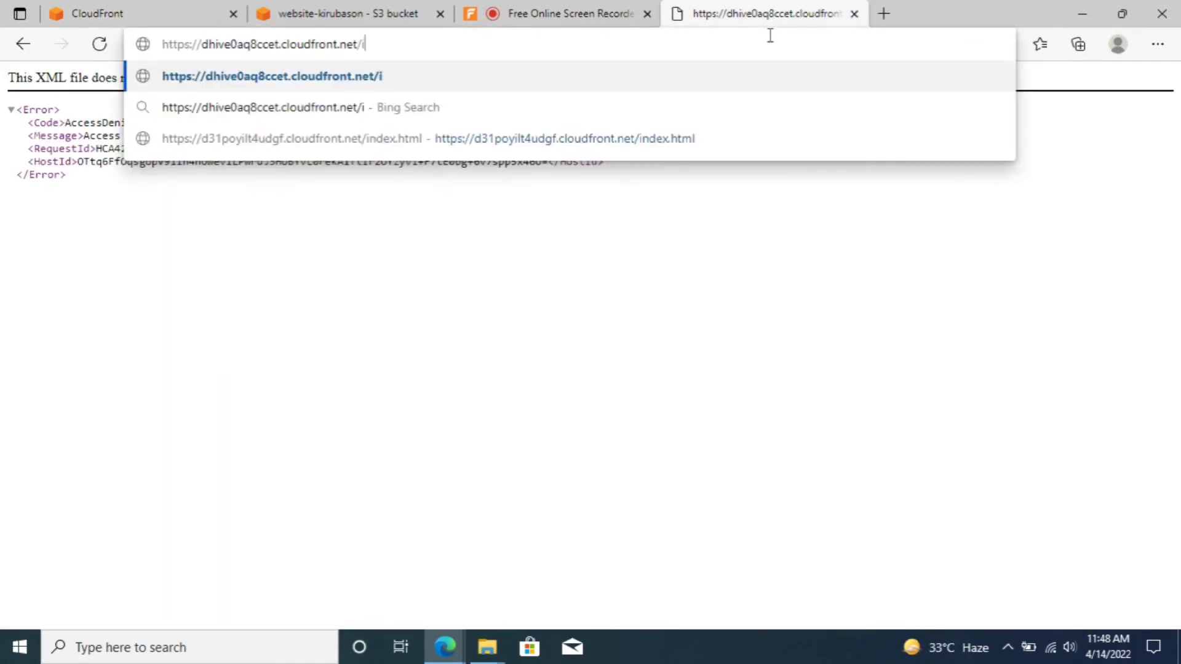
pyautogui.write('ndex.html')
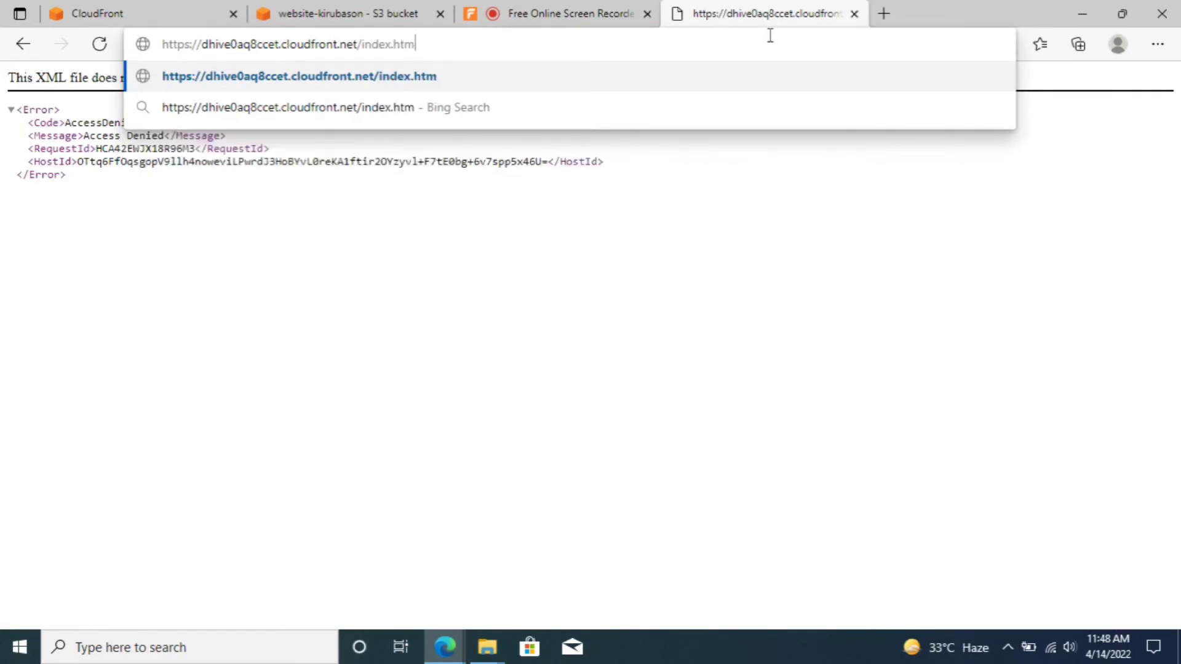
pyautogui.press('Return')
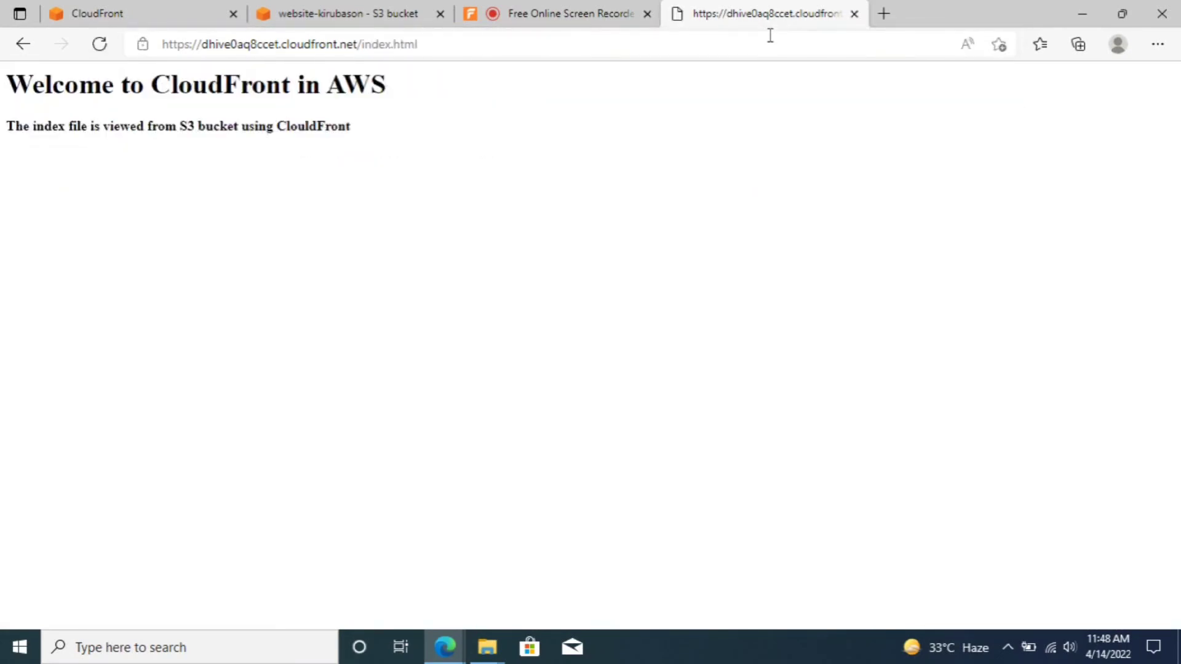
pyautogui.moveTo(355, 134); pyautogui.dragTo(6, 72)
pyautogui.click(564, 169)
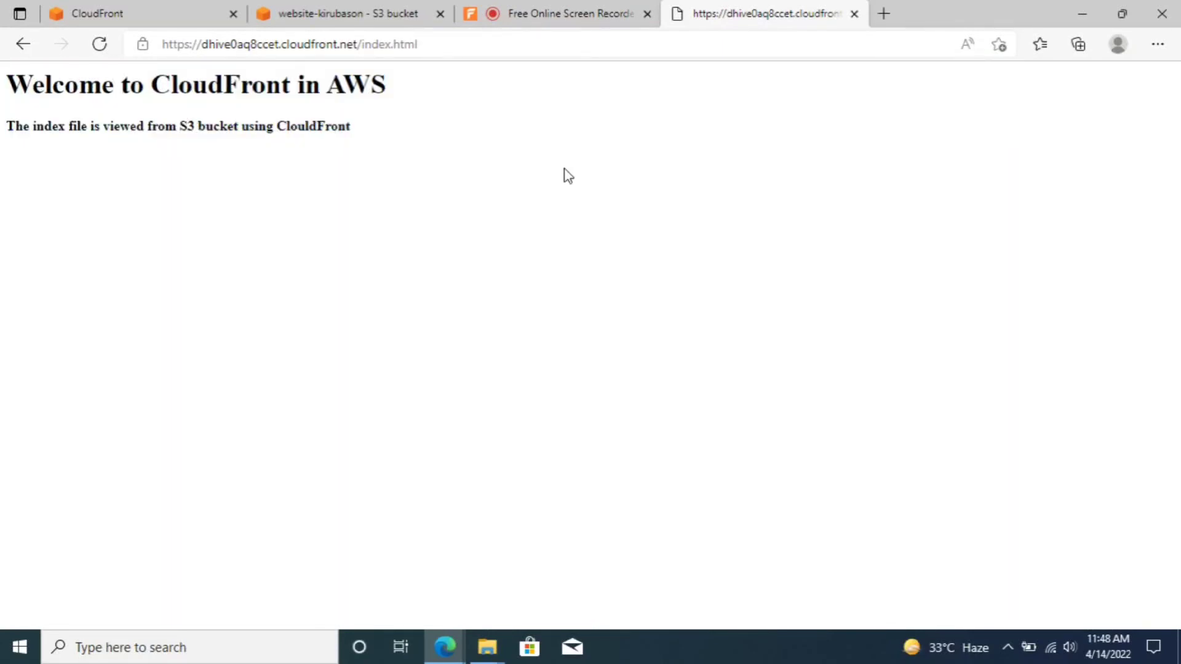